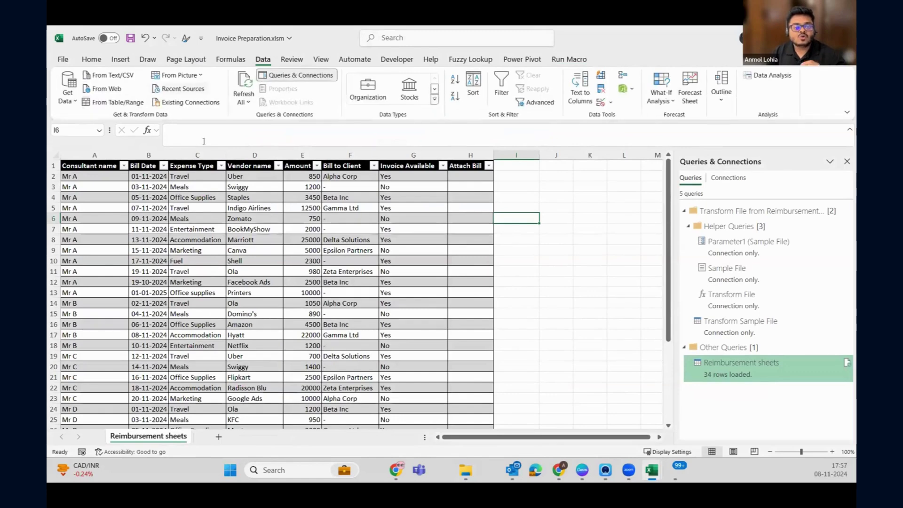
Step: Examine the imported reimbursement rows and the list of consultants in the Consultant name filter
scroll(117, 224, down, 4)
scroll(117, 224, up, 4)
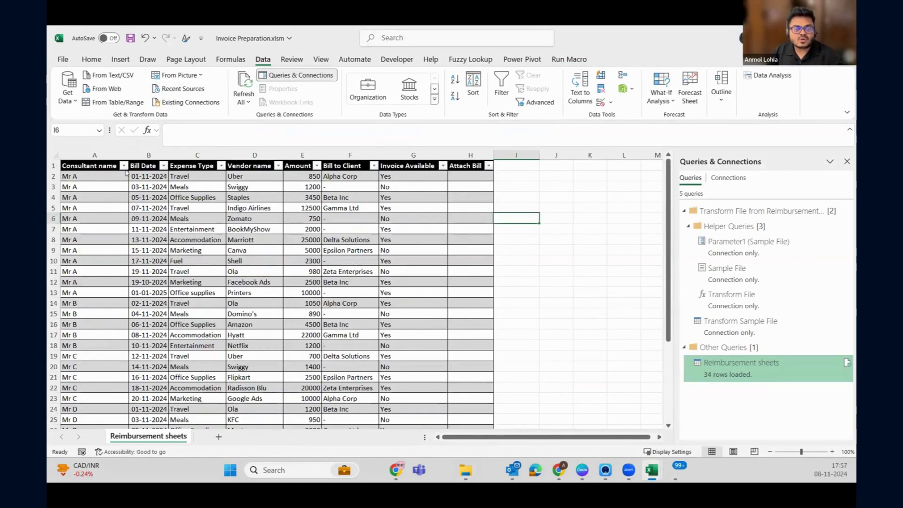
click(123, 166)
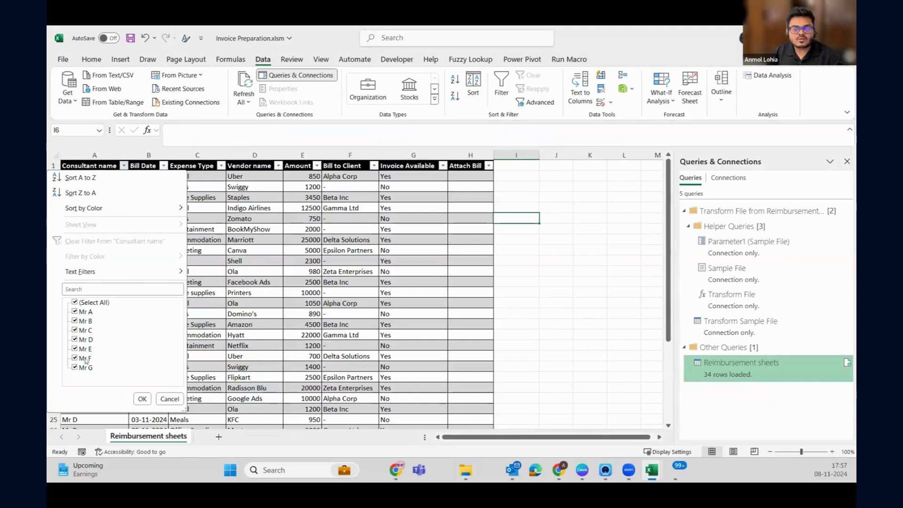
key(Escape)
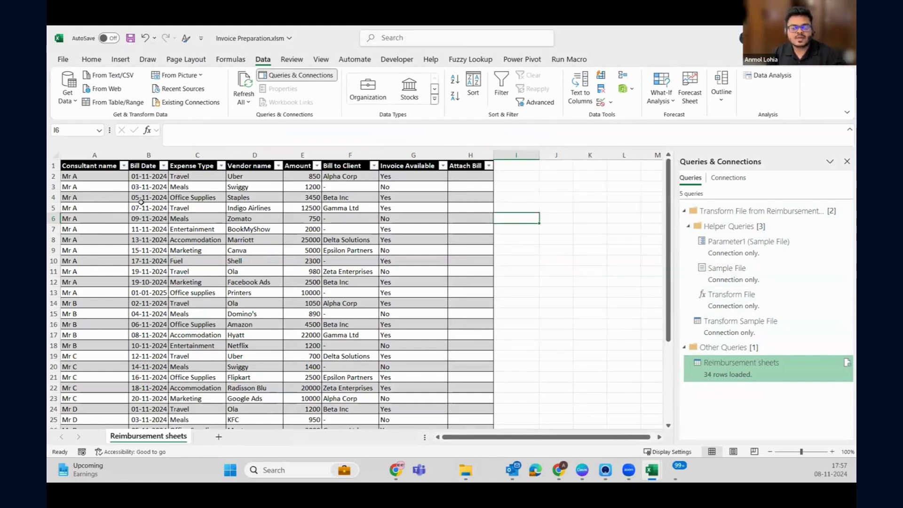
Step: Switch to File Explorer and copy Mr H .xlsm from the Hackathon folder into the Reimbursement sheets folder
key(alt+Tab)
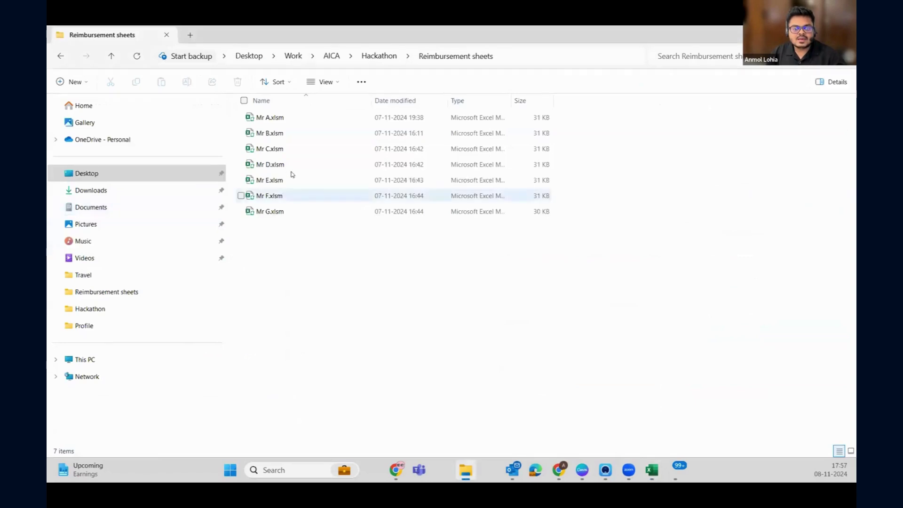
key(BackSpace)
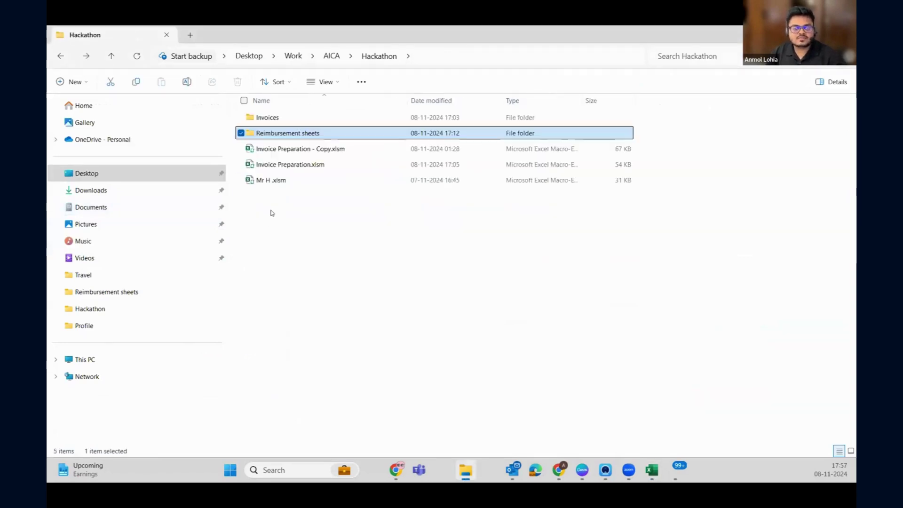
click(278, 184)
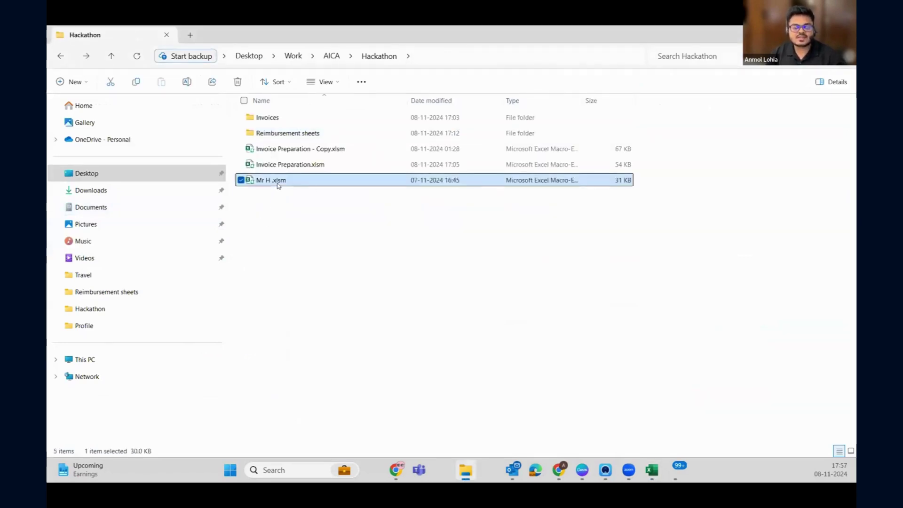
key(ctrl+c)
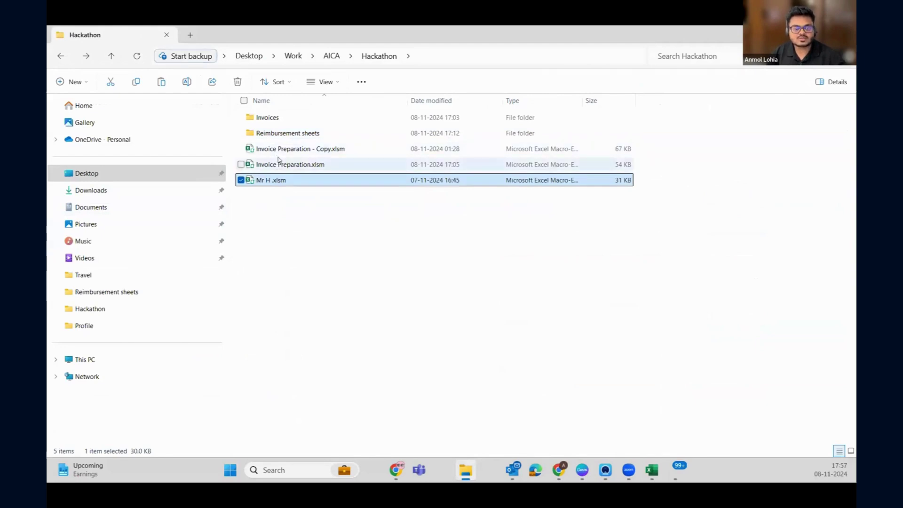
double_click(287, 134)
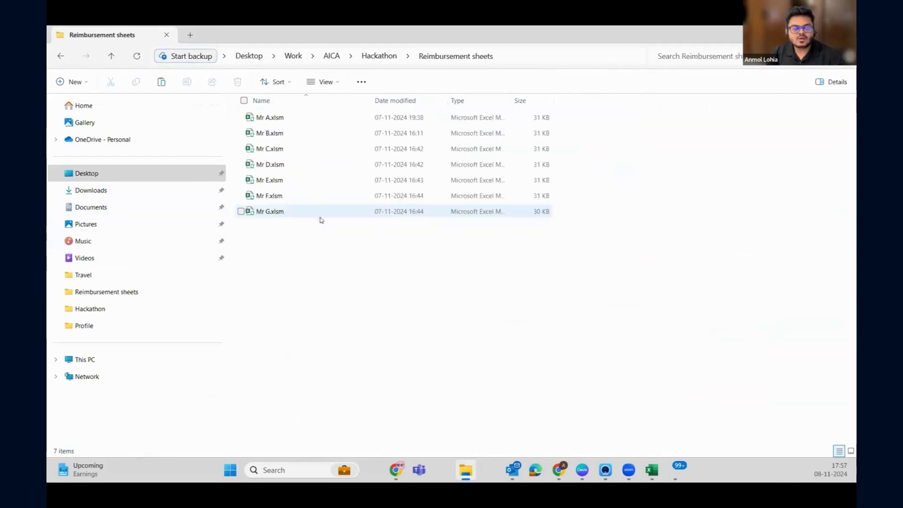
key(ctrl+v)
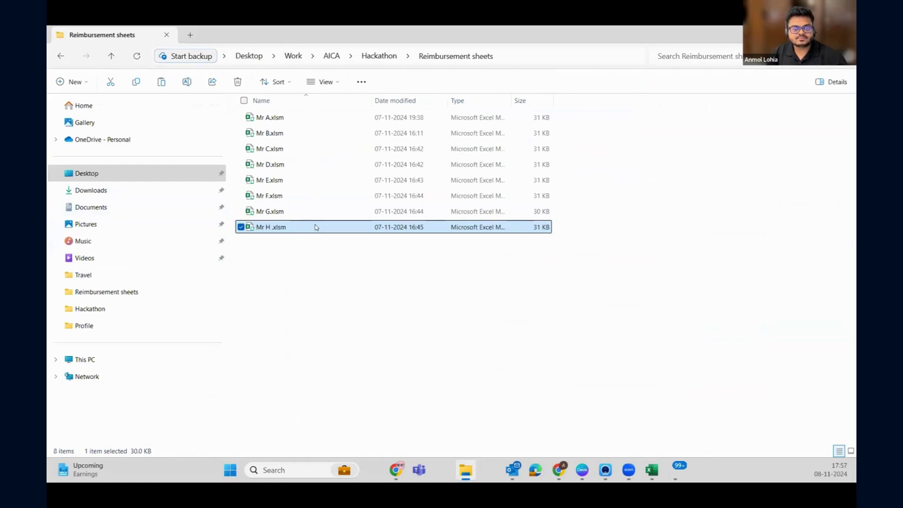
Step: Switch back to Excel, refresh the Reimbursement sheets query and check the Consultant name filter list
key(alt+Tab)
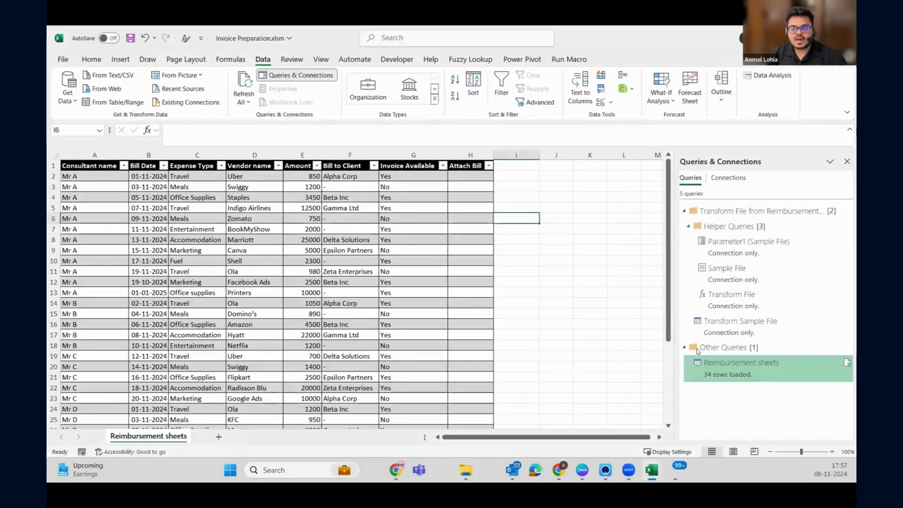
right_click(733, 374)
click(762, 315)
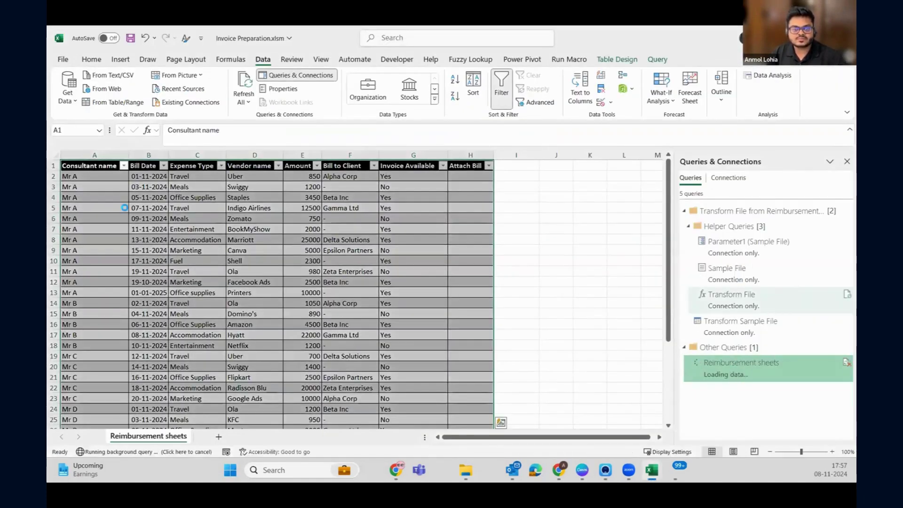
click(123, 165)
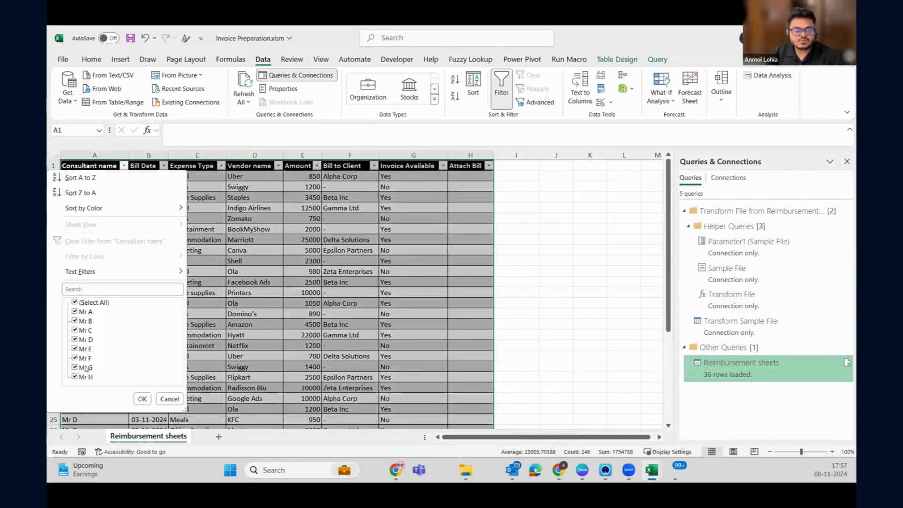
click(254, 232)
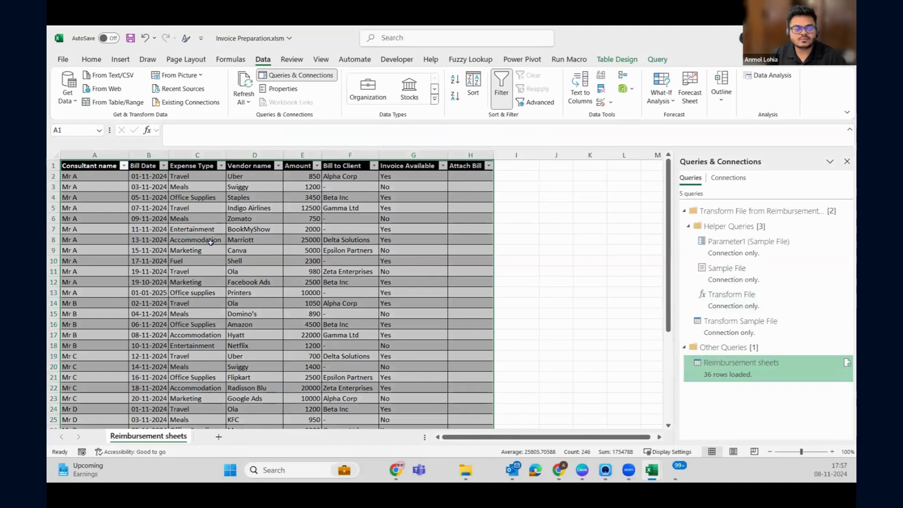
Step: Examine the Bill Date and Bill to Client columns, the first record and the clients listed in the Bill to Client filter
scroll(195, 251, up, 2)
click(134, 171)
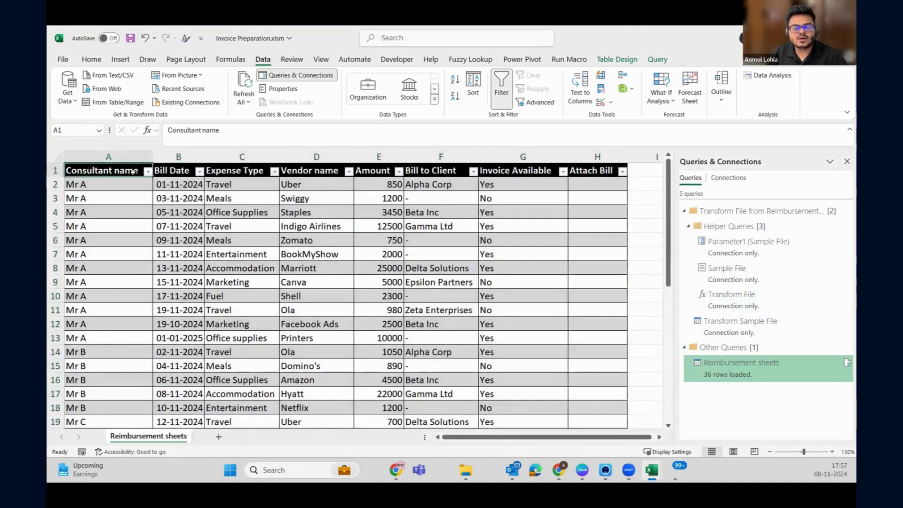
drag(173, 173, 181, 241)
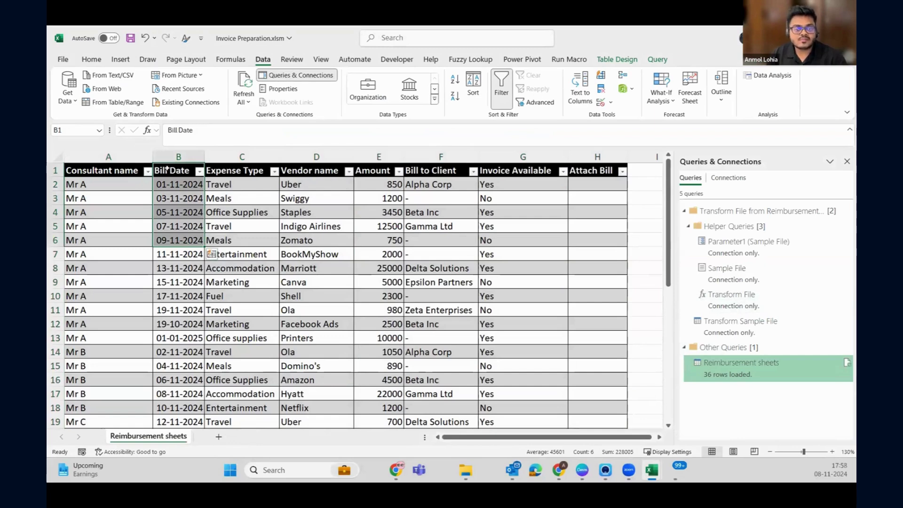
drag(454, 170, 456, 231)
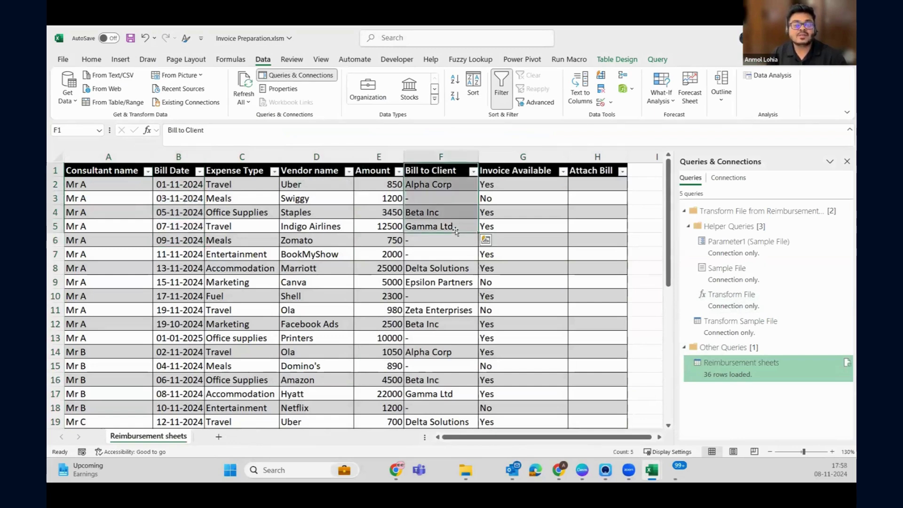
click(118, 184)
shift+click(450, 182)
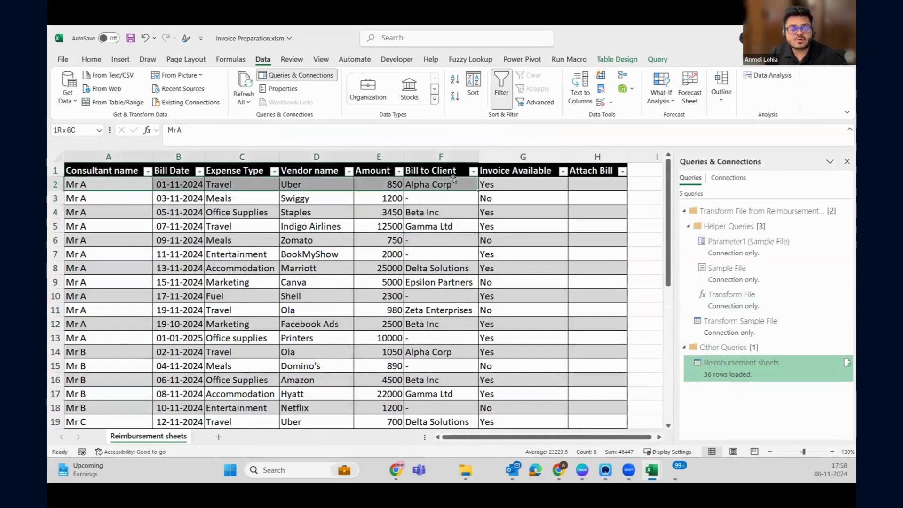
click(473, 171)
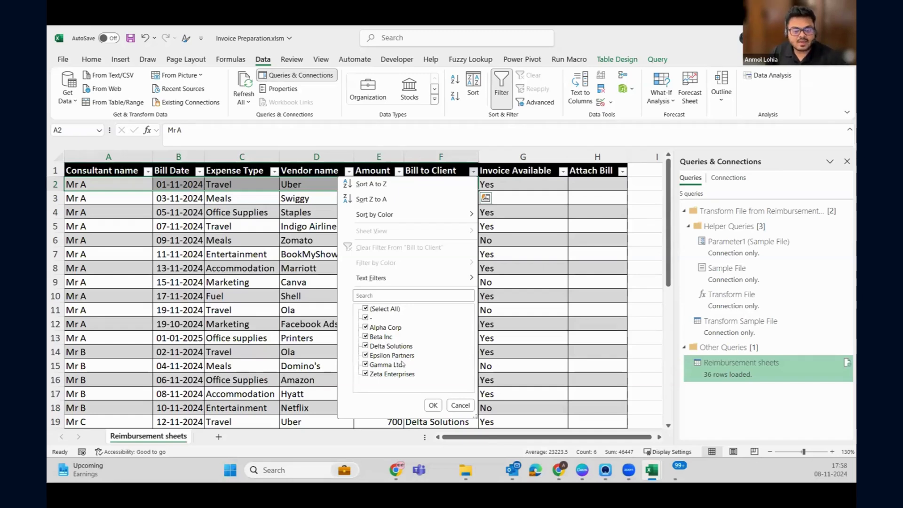
key(Escape)
Step: Close the Queries & Connections pane and run the Extract Data by Date Range macro from 2/11/2024 to 11-11-2024
click(847, 162)
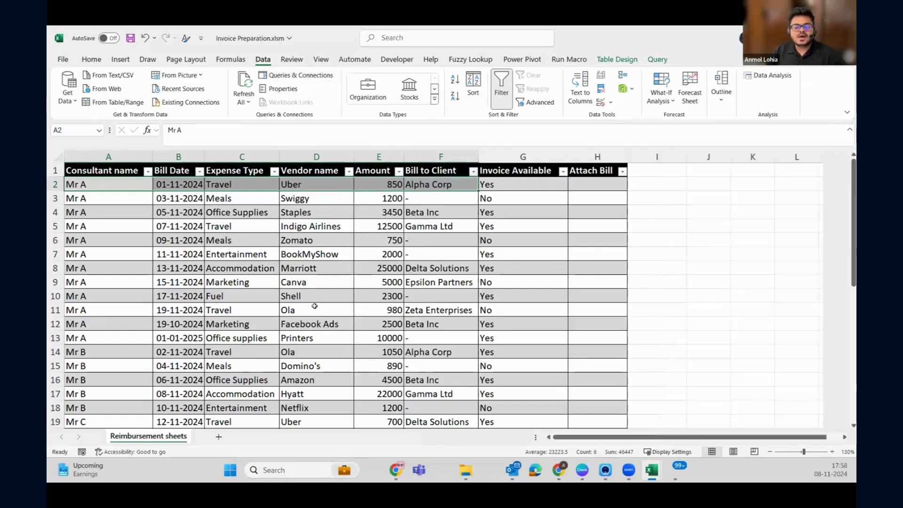
click(314, 297)
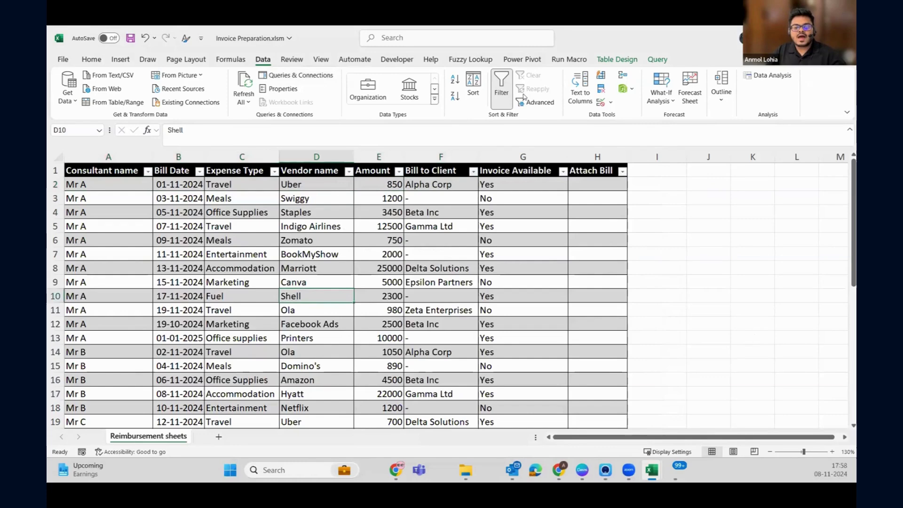
click(566, 64)
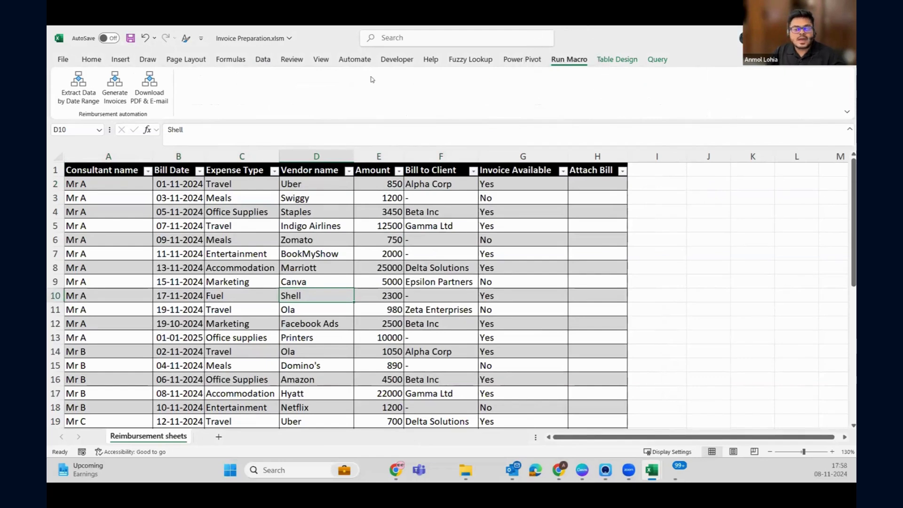
click(570, 62)
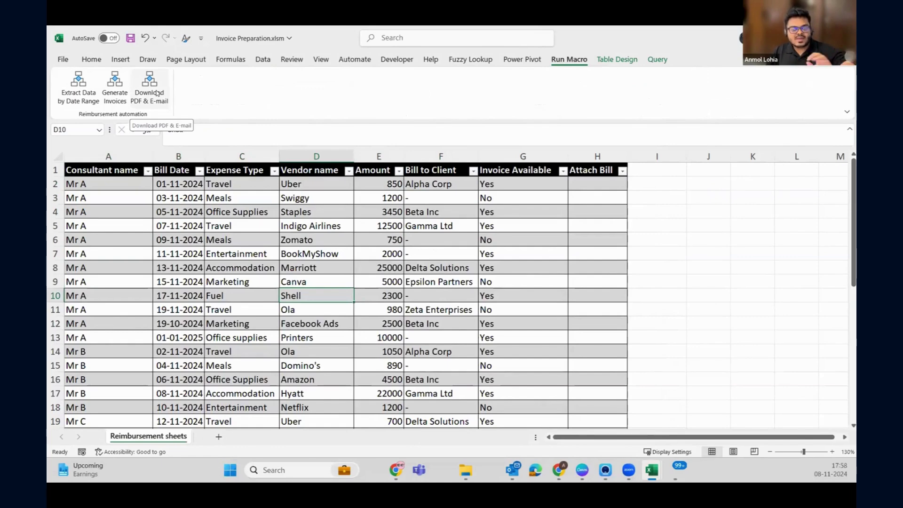
click(78, 93)
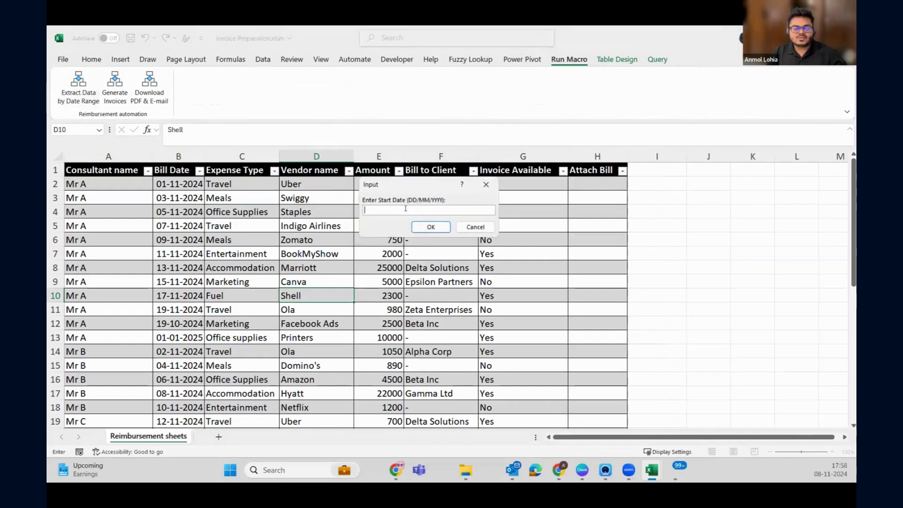
text(2/11/2024)
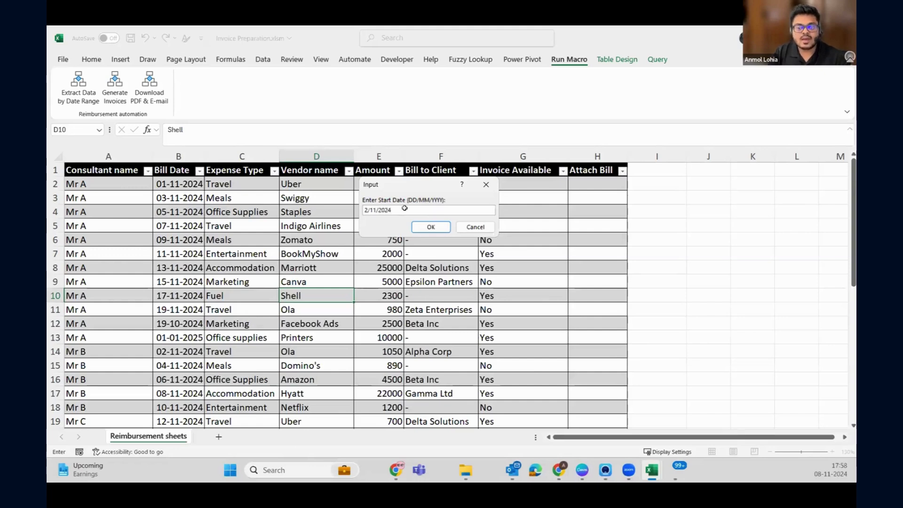
key(Return)
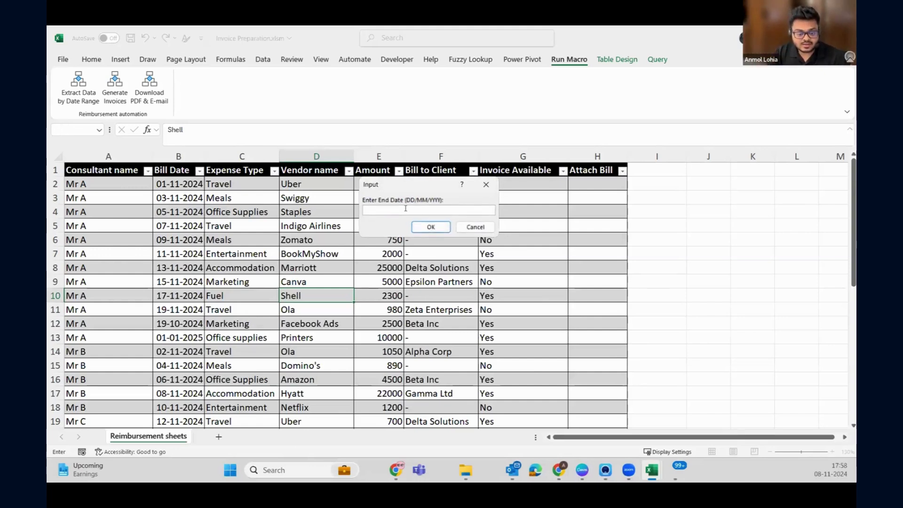
text(11)
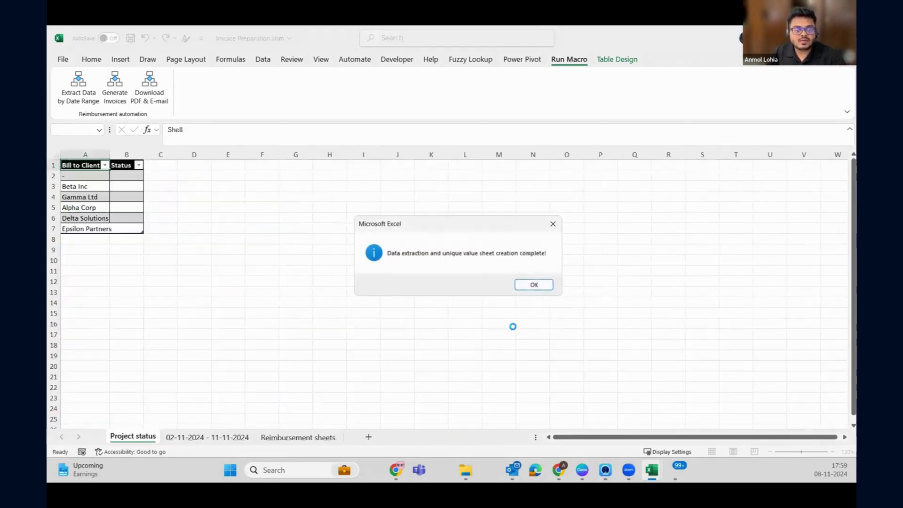
click(531, 284)
Step: On the 02-11-2024 - 11-11-2024 sheet, widen the Bill Date column to show full dates and select all its bill dates
click(207, 437)
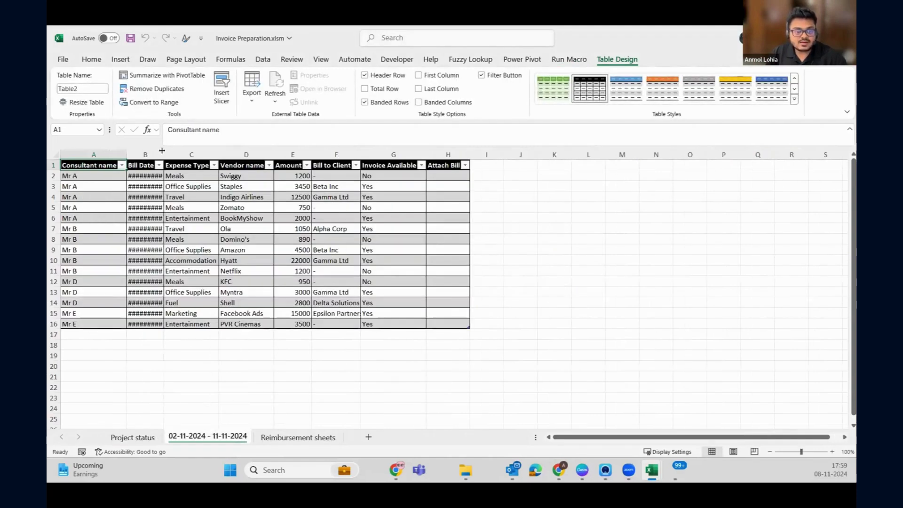
drag(161, 150, 191, 151)
click(174, 176)
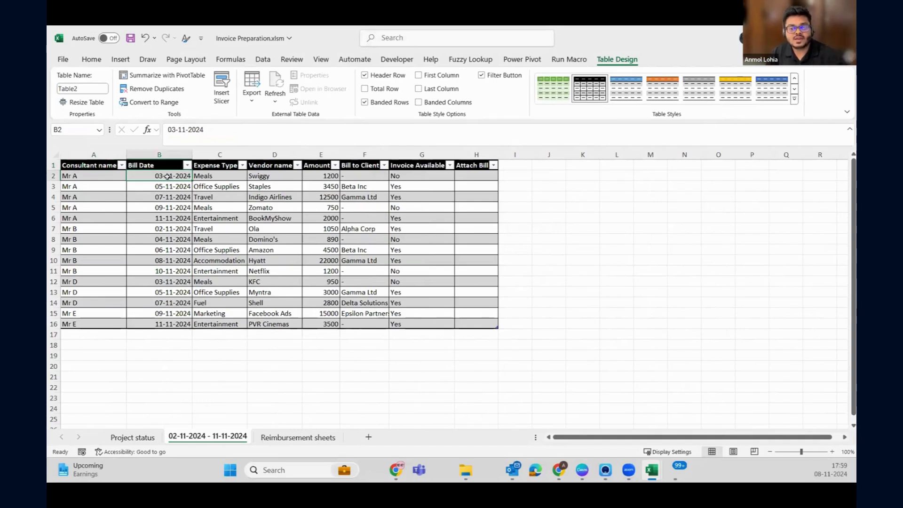
drag(167, 176, 167, 326)
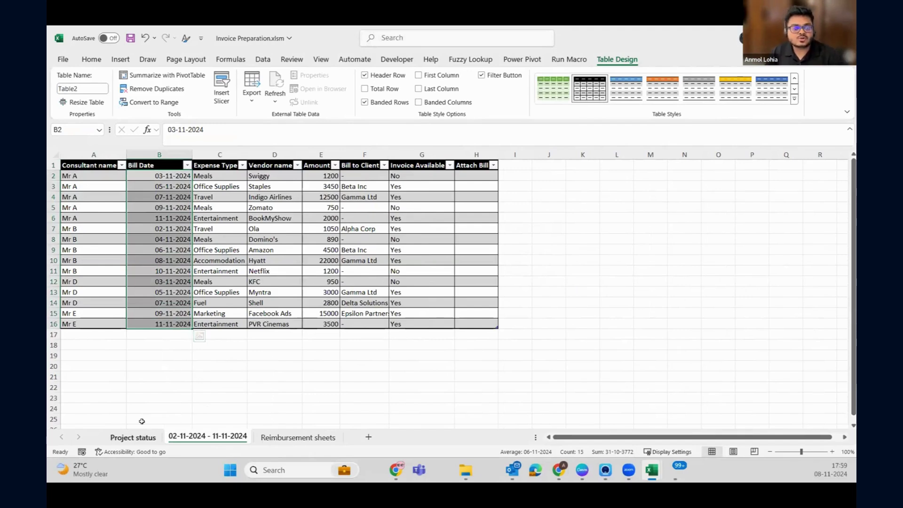
Step: Widen the Bill to Client and Status columns on the Project status sheet
click(132, 436)
drag(109, 155, 218, 158)
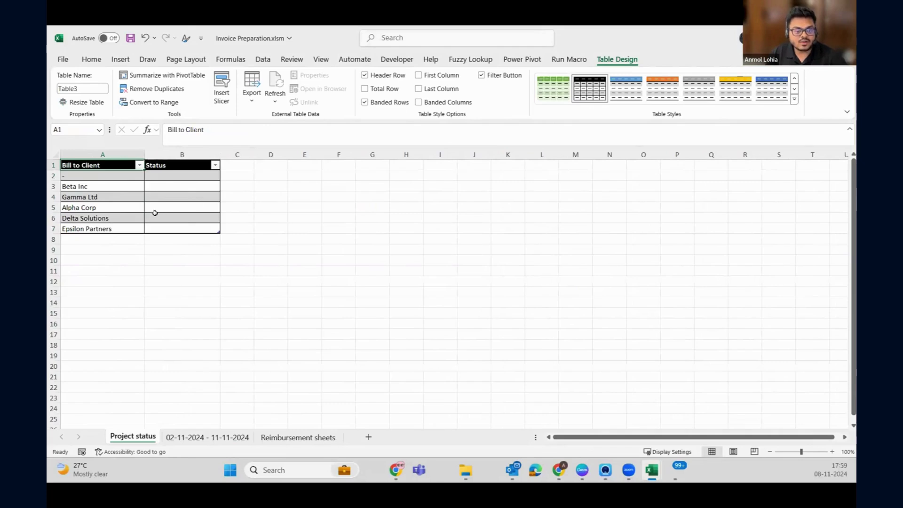
scroll(156, 210, up, 4)
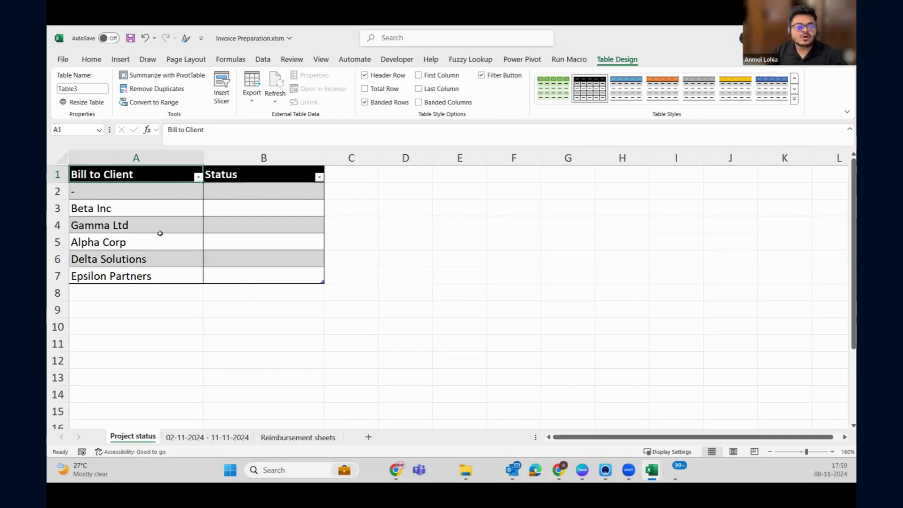
Step: On the Project status sheet, set the Status of Gamma Ltd, Alpha Corp and Delta Solutions to Completed
key(Down)
key(Down)
key(Down)
key(shift+Down)
key(shift+Down)
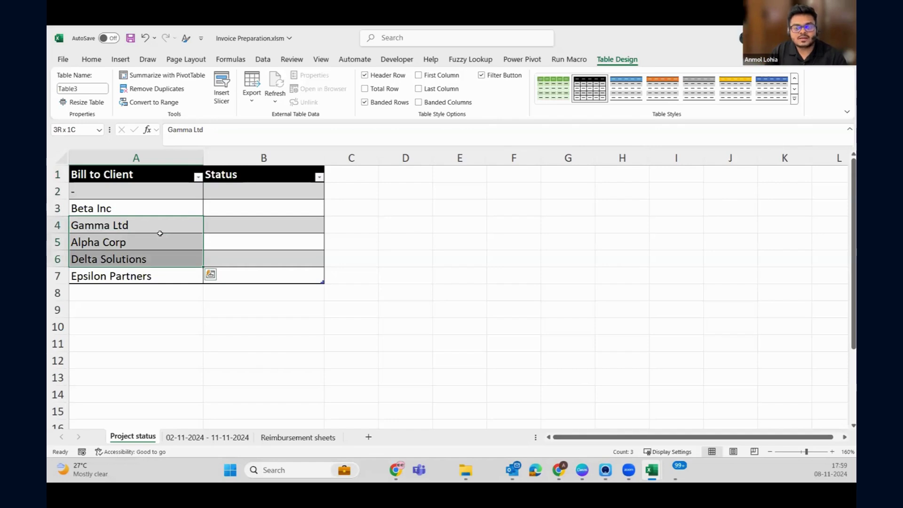
key(Right)
key(shift+Down)
key(shift+Down)
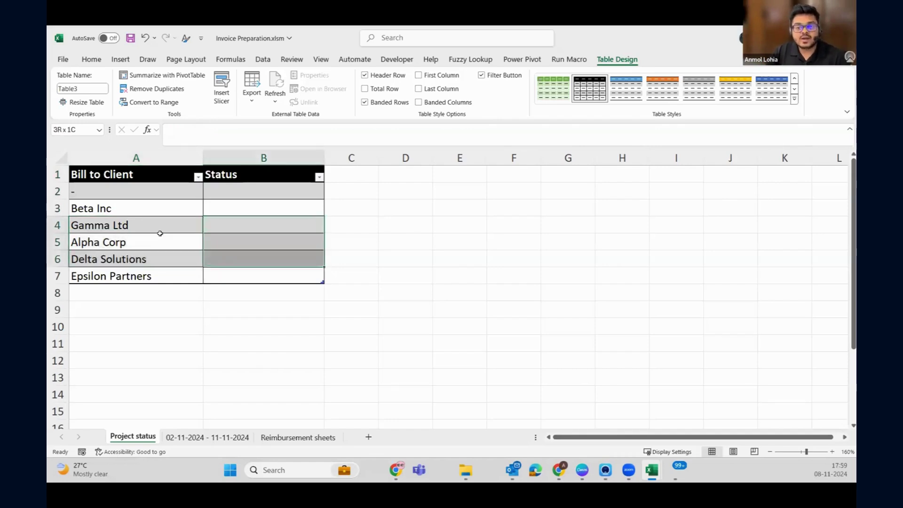
text(Co)
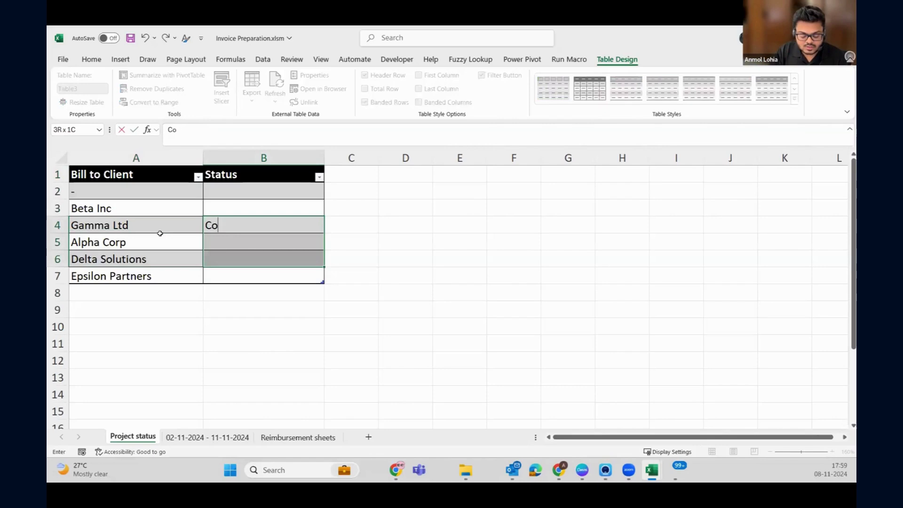
text(mpleted)
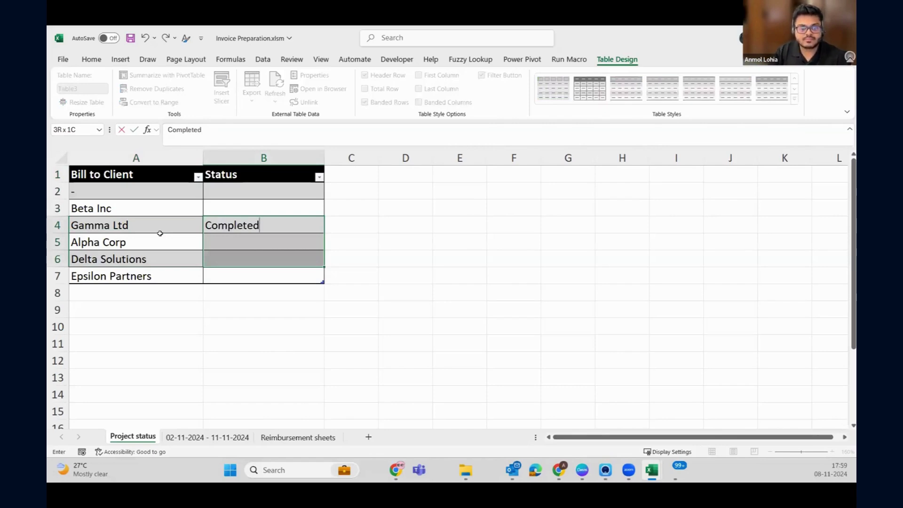
key(ctrl+Return)
Step: Select the Gamma Ltd, Alpha Corp and Delta Solutions rows together with their statuses to review them
click(160, 233)
key(shift+Down)
key(shift+Down)
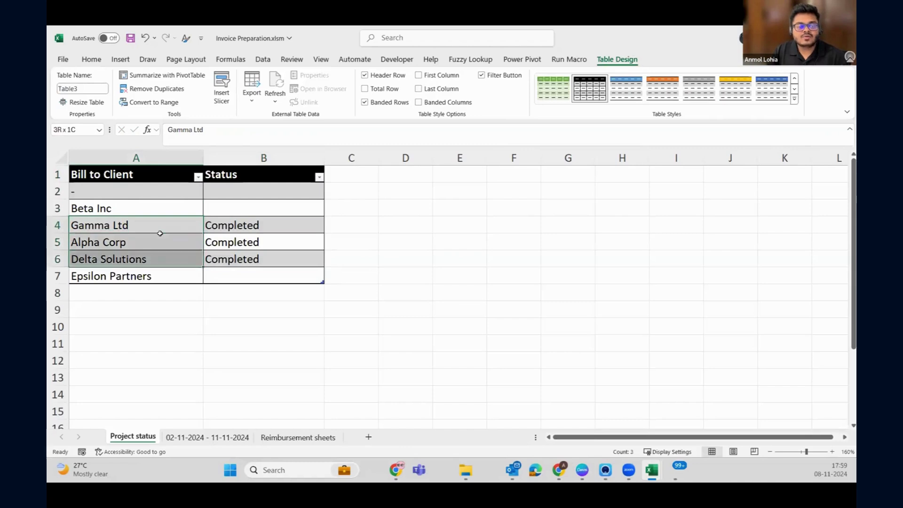
key(shift+Right)
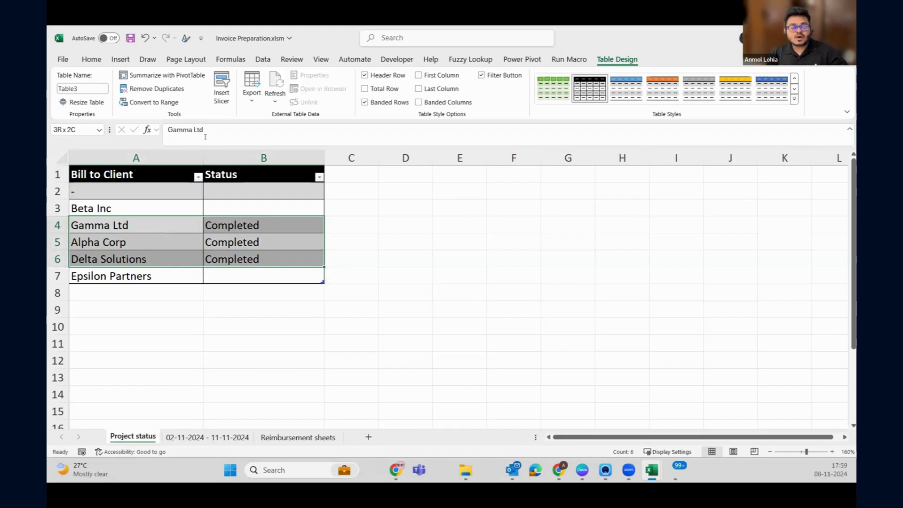
Step: Run the Generate Invoices macro with start date 2/11/2024 and end date 11/11/2024, and dismiss its closing message
click(567, 59)
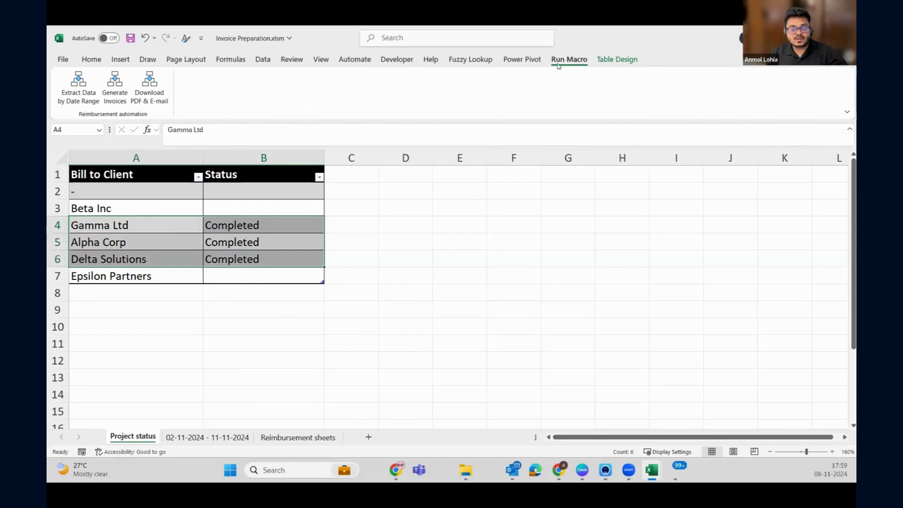
click(121, 90)
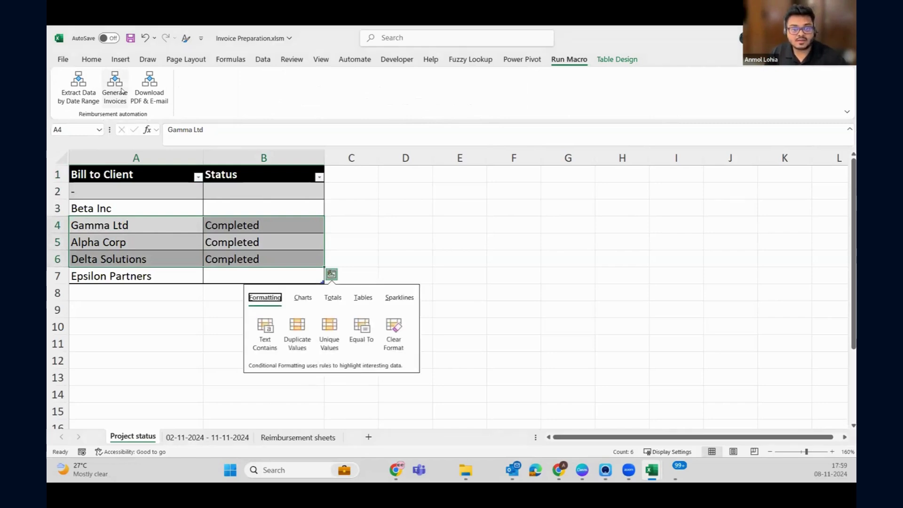
click(121, 90)
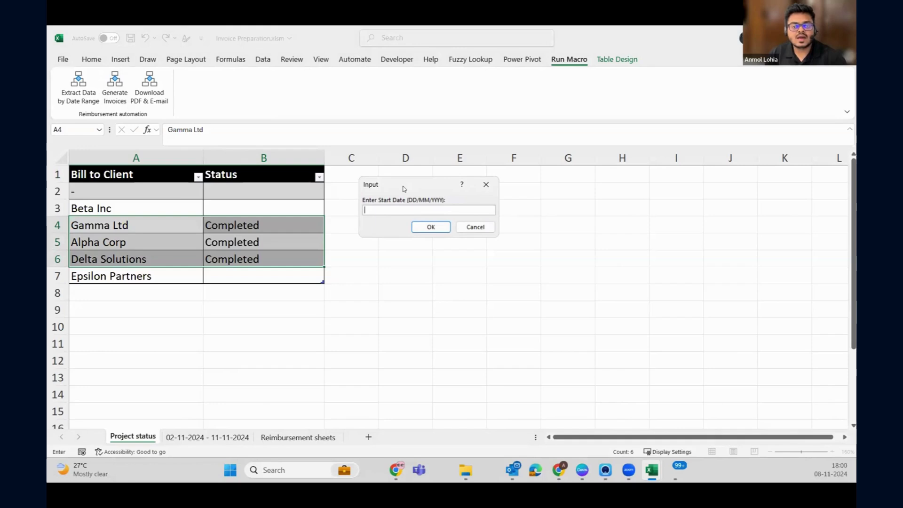
drag(404, 189, 420, 174)
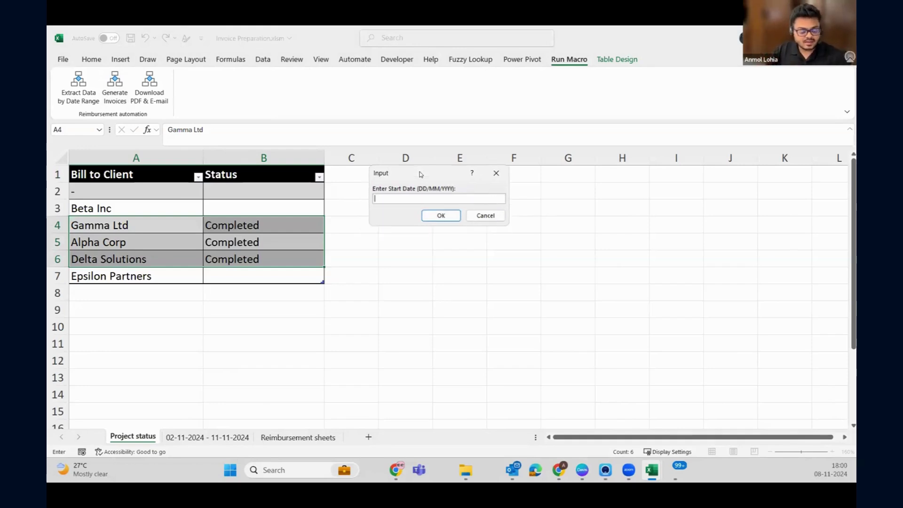
text(2/11/)
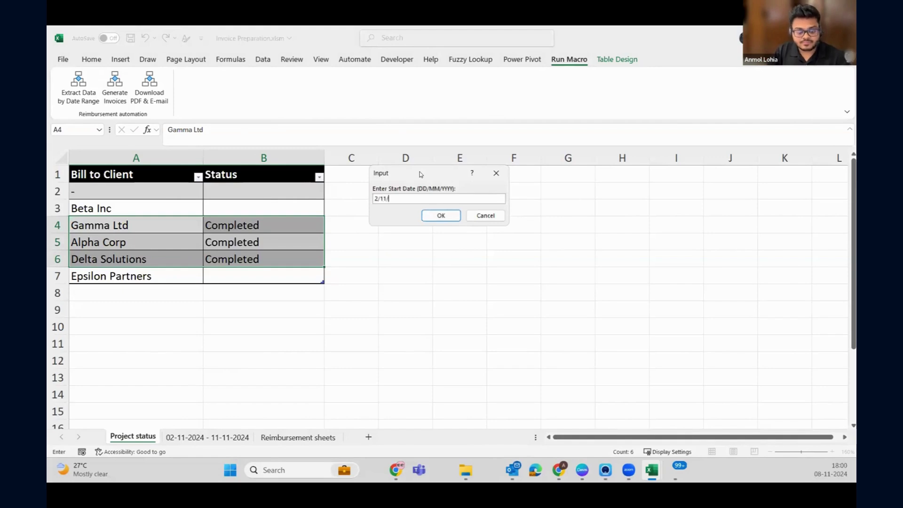
text(2024)
key(Return)
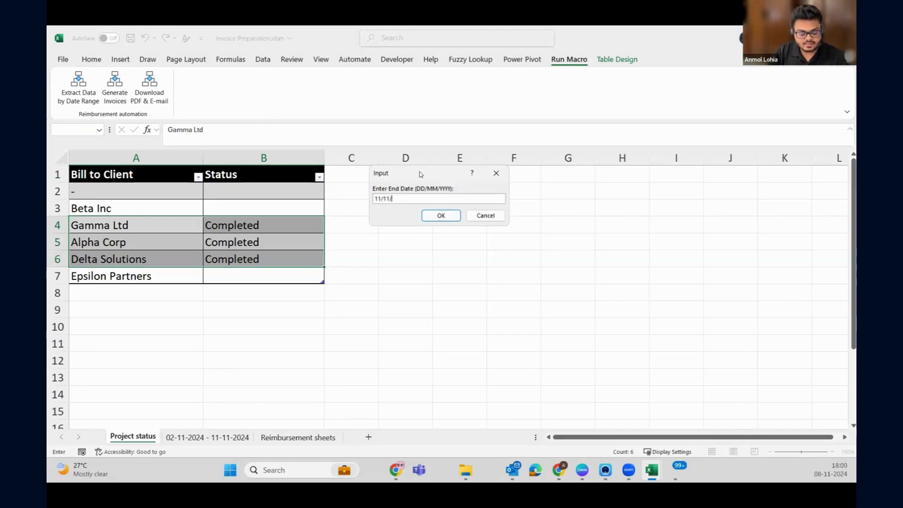
text(11/11/2024)
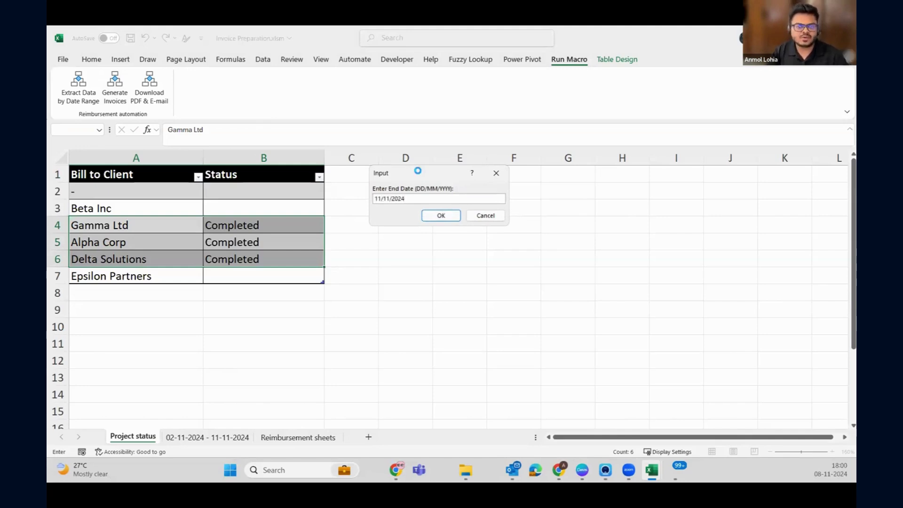
key(Return)
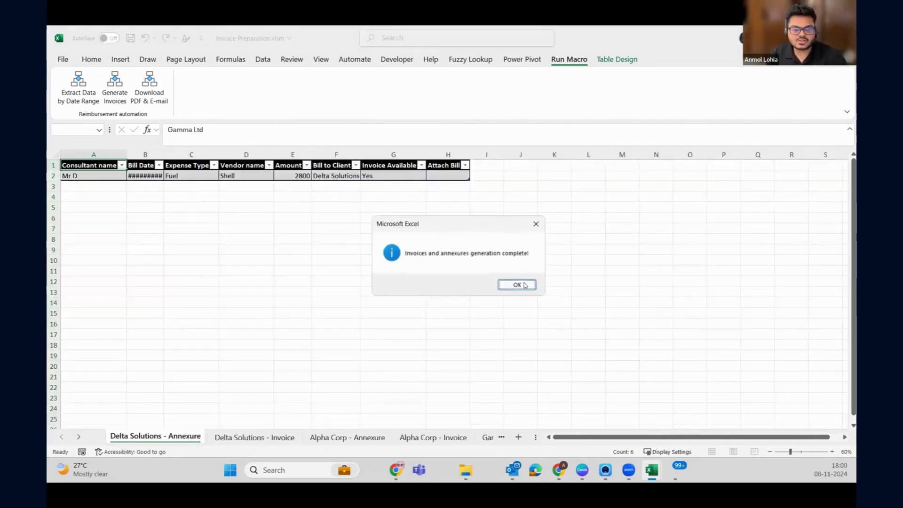
click(524, 285)
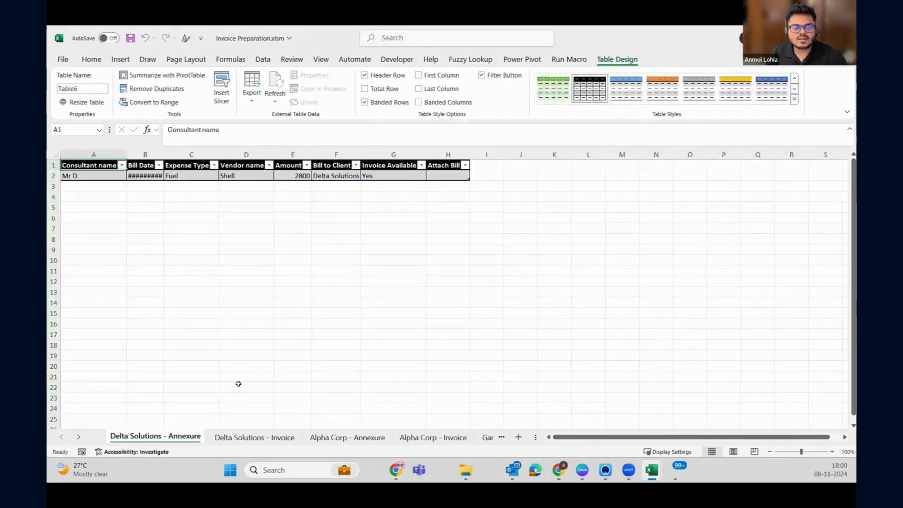
Step: On the Delta Solutions - Annexure sheet, fit the Bill Date column to show full dates and select the expense amount
scroll(139, 194, up, 2)
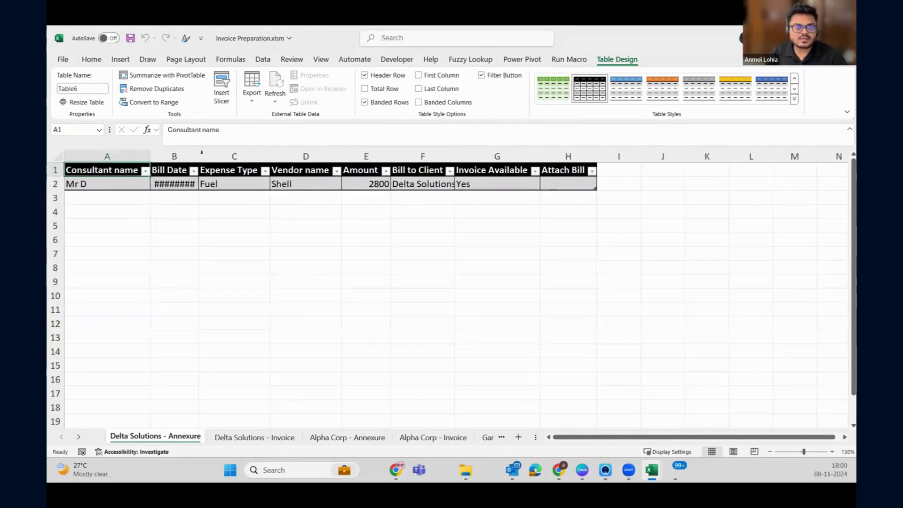
double_click(196, 156)
click(398, 184)
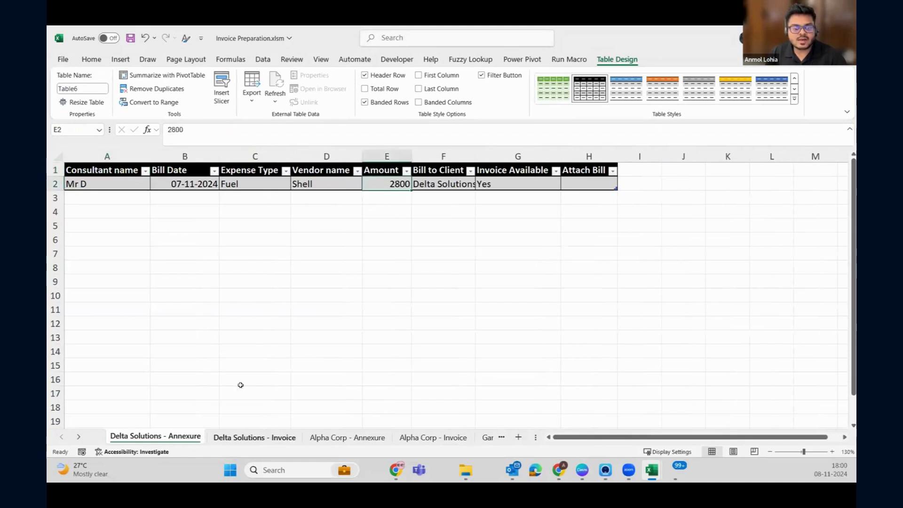
Step: Examine the Delta Solutions - Invoice sheet, including its reimbursement amount, GST, grand total, bank details and header
click(271, 438)
scroll(186, 320, up, 4)
scroll(329, 282, down, 4)
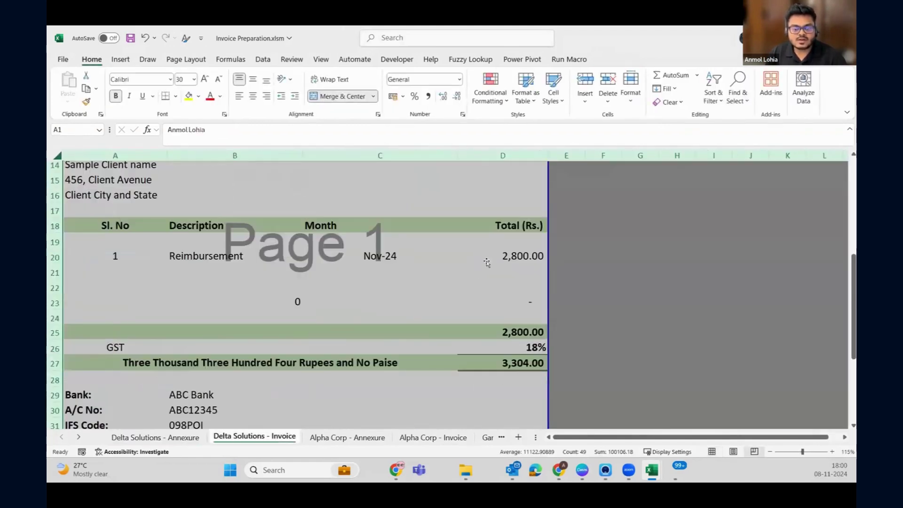
click(486, 258)
scroll(397, 286, down, 3)
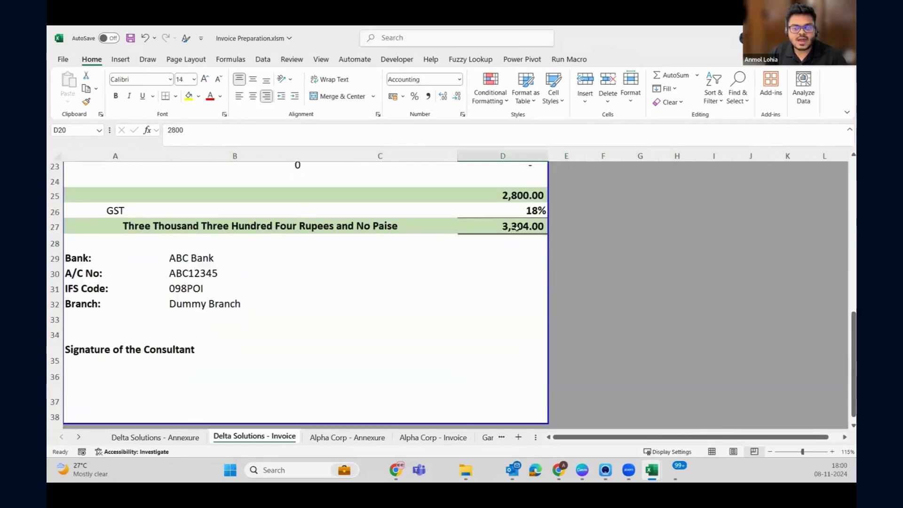
scroll(207, 316, up, 5)
scroll(202, 310, up, 3)
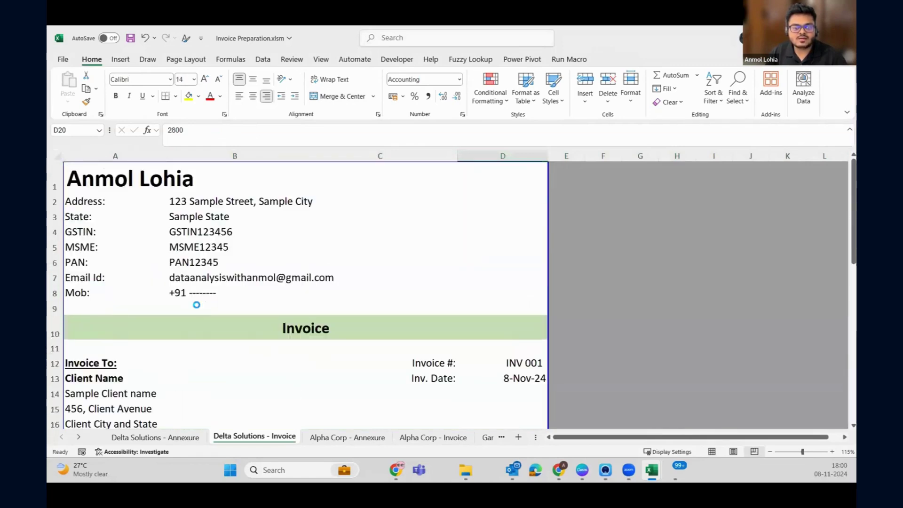
ctrl+scroll(197, 304, down, 3)
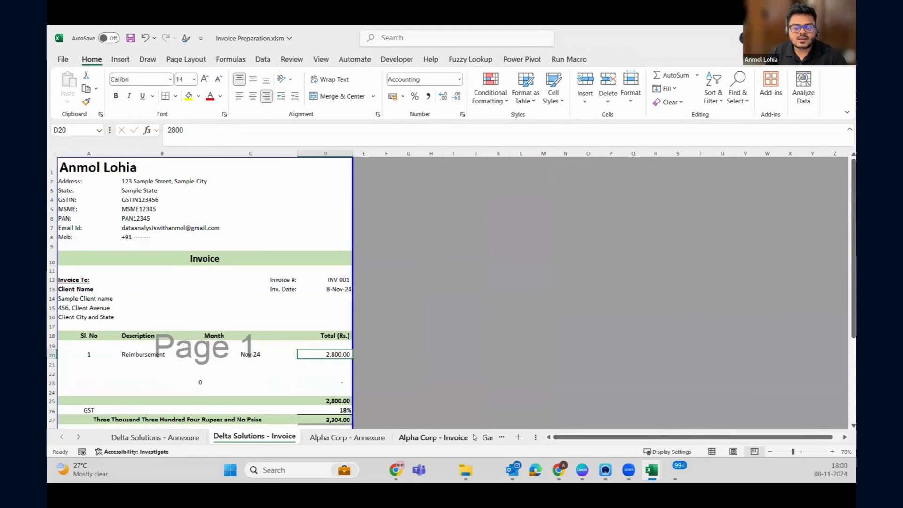
Step: On the Gamma Ltd - Annexure sheet, fit the Bill Date column to its dates and select all three expense amounts
click(487, 437)
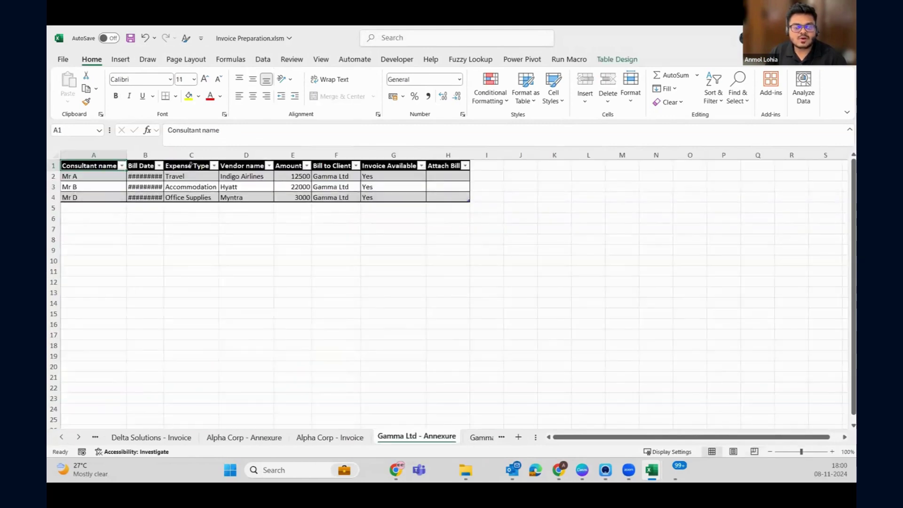
double_click(164, 155)
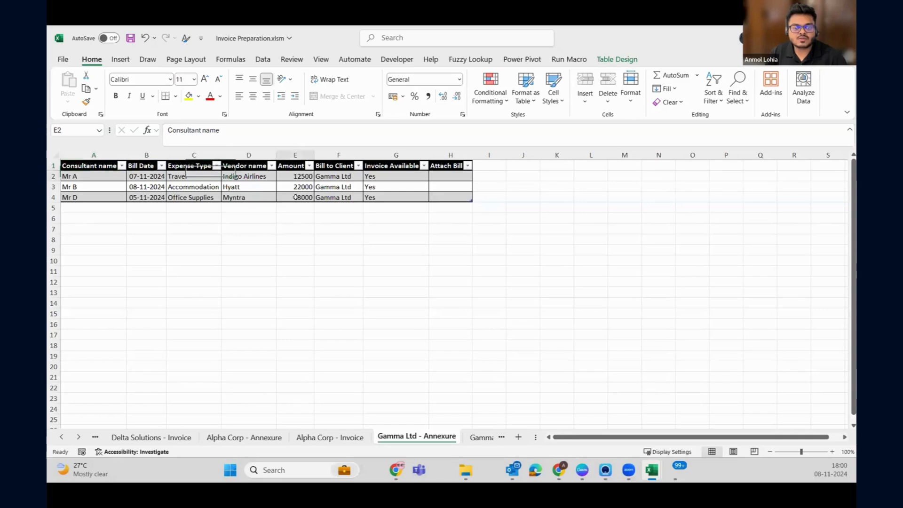
drag(296, 176, 295, 197)
ctrl+scroll(464, 306, up, 3)
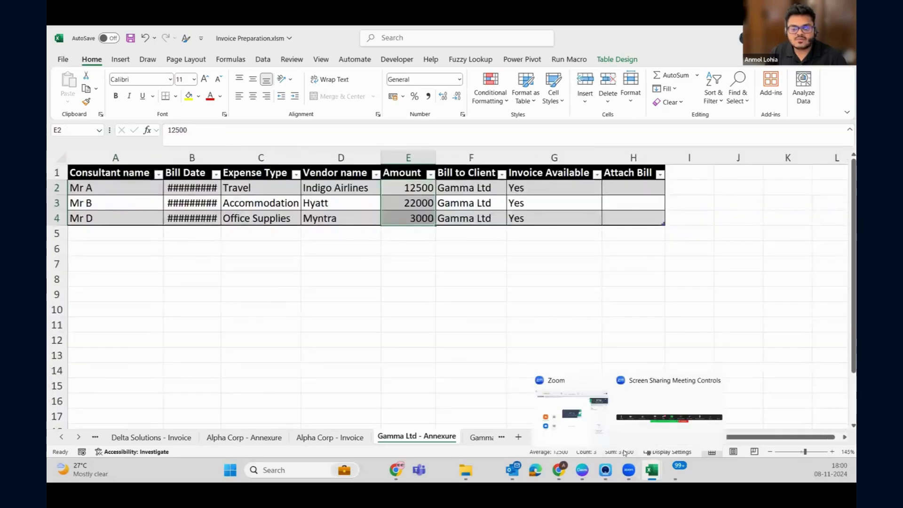
Step: Examine the Gamma Ltd - Invoice sheet from its header to the signature area, checking the reimbursement total against the annexure
click(481, 437)
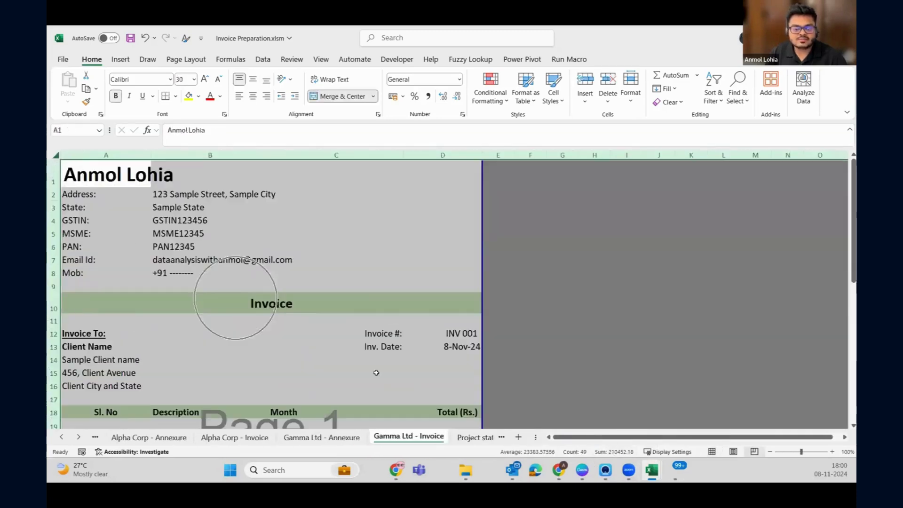
scroll(376, 373, down, 3)
scroll(470, 399, down, 2)
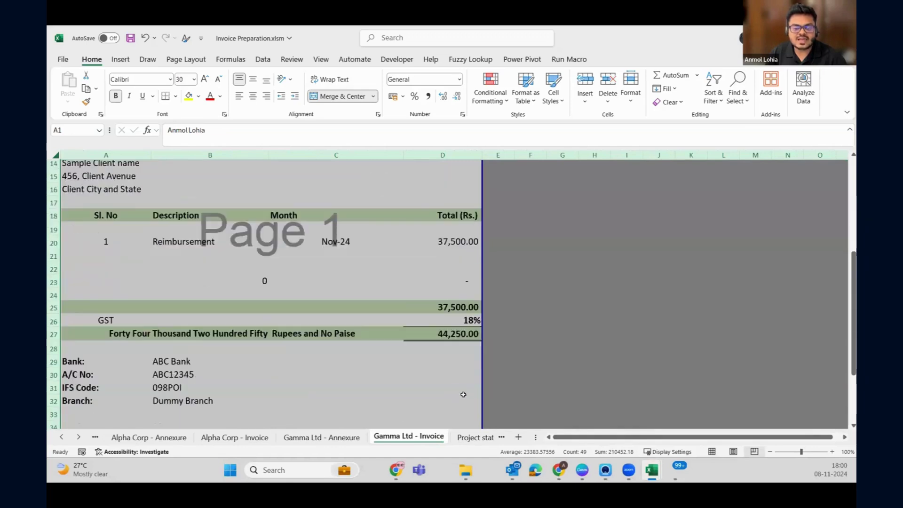
scroll(423, 373, down, 4)
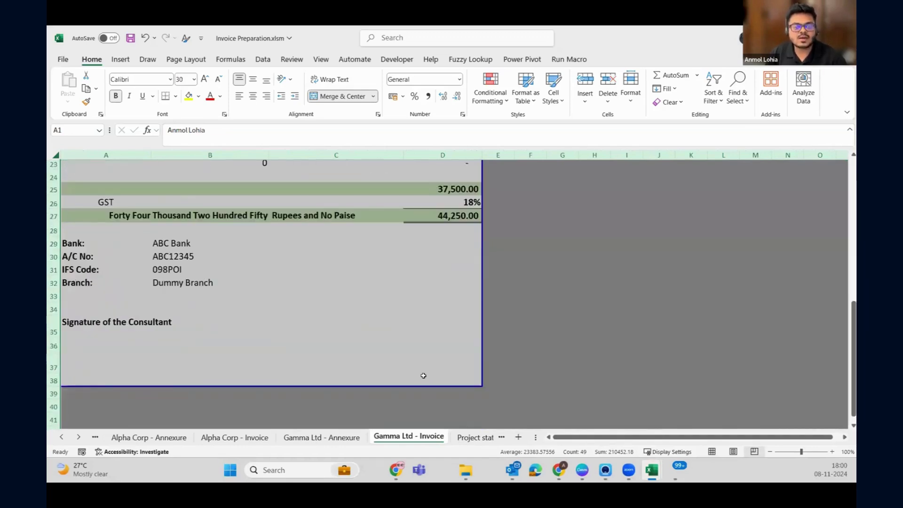
scroll(424, 375, up, 9)
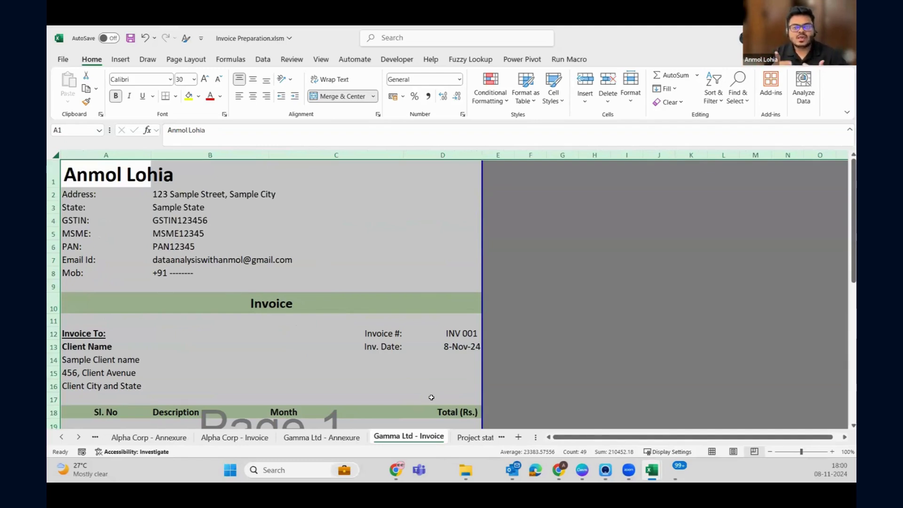
Step: Unhide the E-mail ID sheet and examine the e-mail entries for Alpha Corp, Gamma Ltd and Delta Solutions
right_click(430, 437)
click(472, 393)
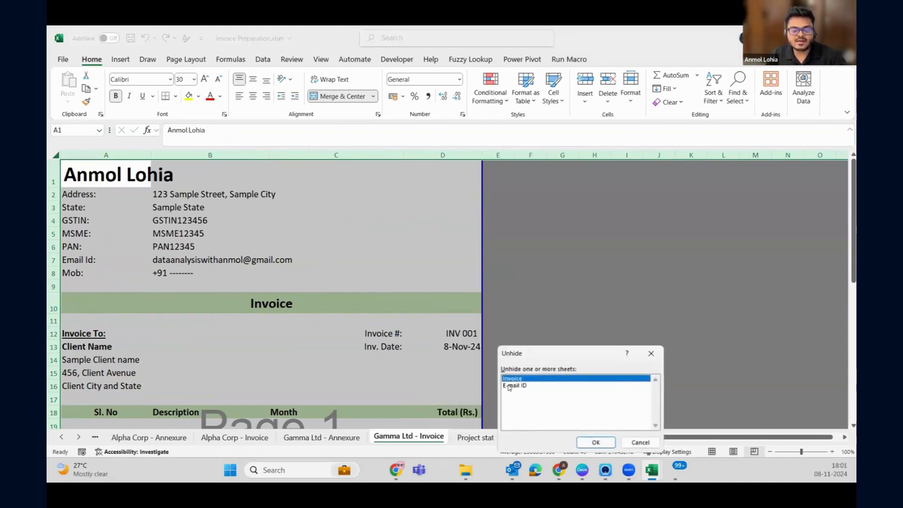
click(509, 387)
click(596, 442)
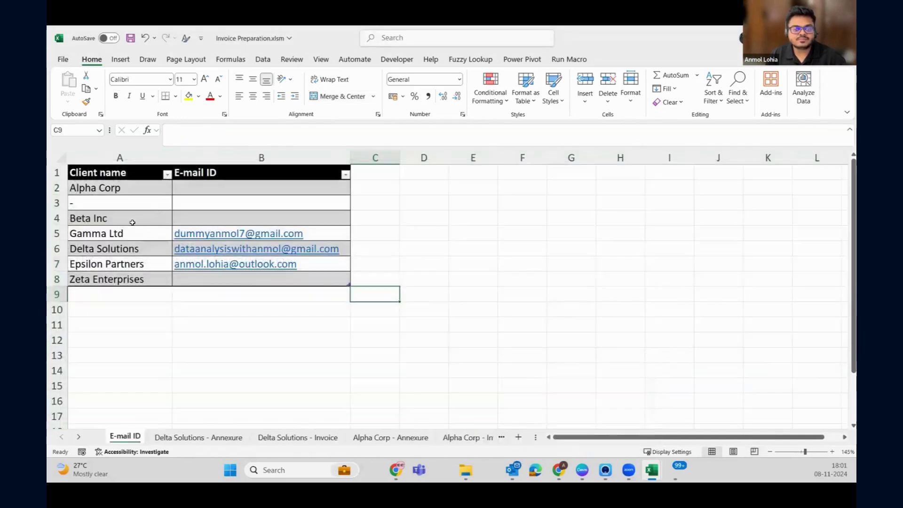
click(116, 188)
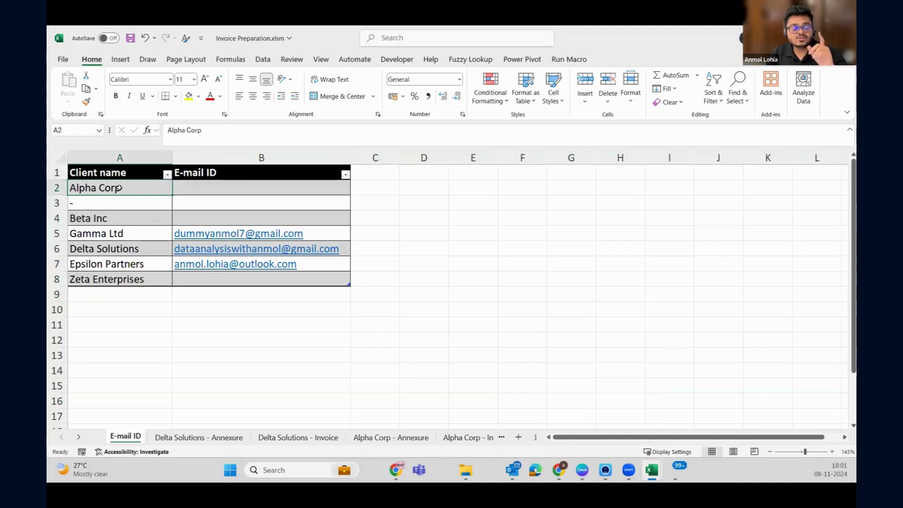
drag(133, 232, 377, 250)
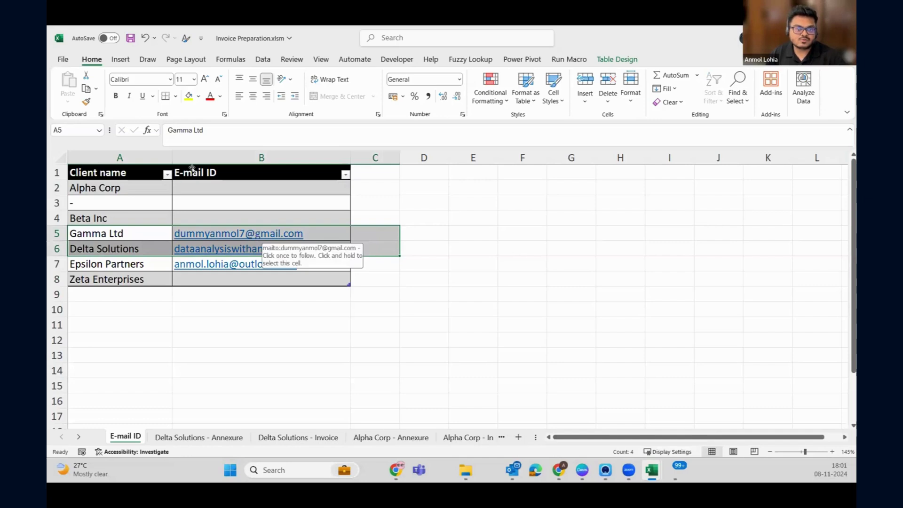
drag(122, 186, 313, 188)
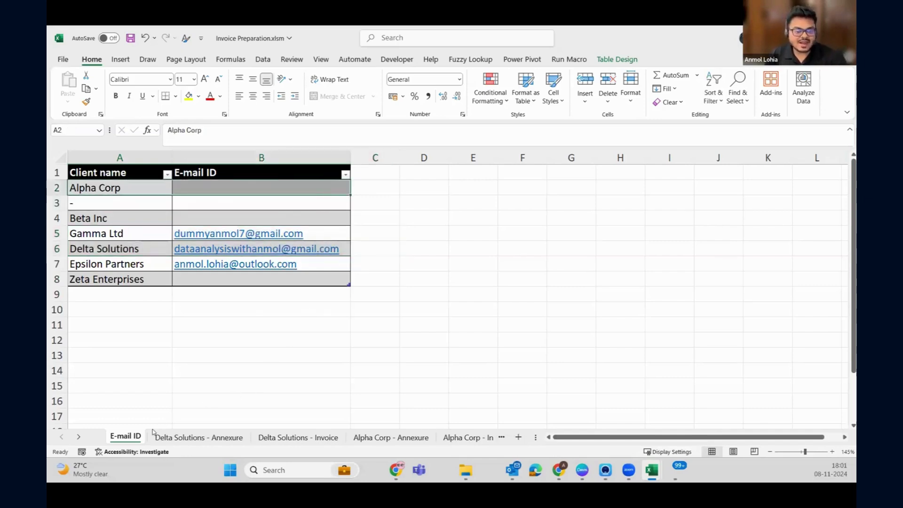
Step: Hide the E-mail ID sheet and bring up the reimbursement automation macros
right_click(131, 436)
click(241, 354)
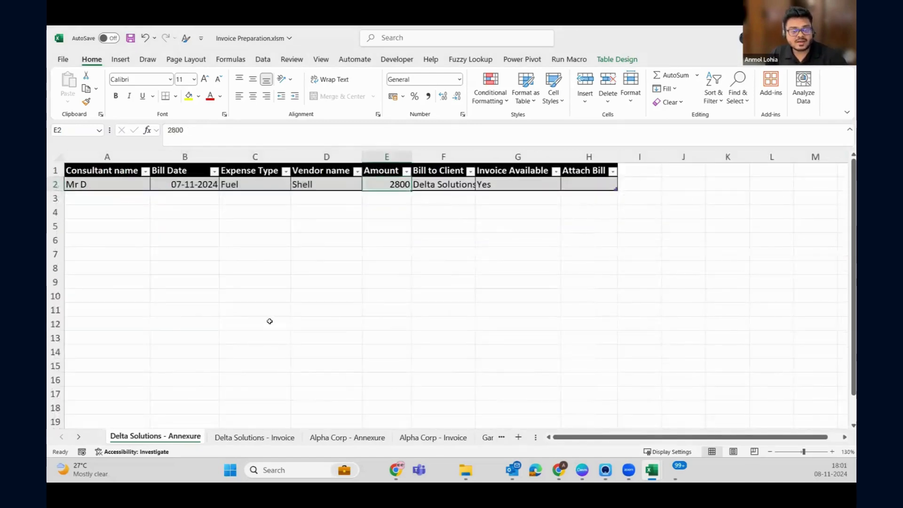
click(569, 59)
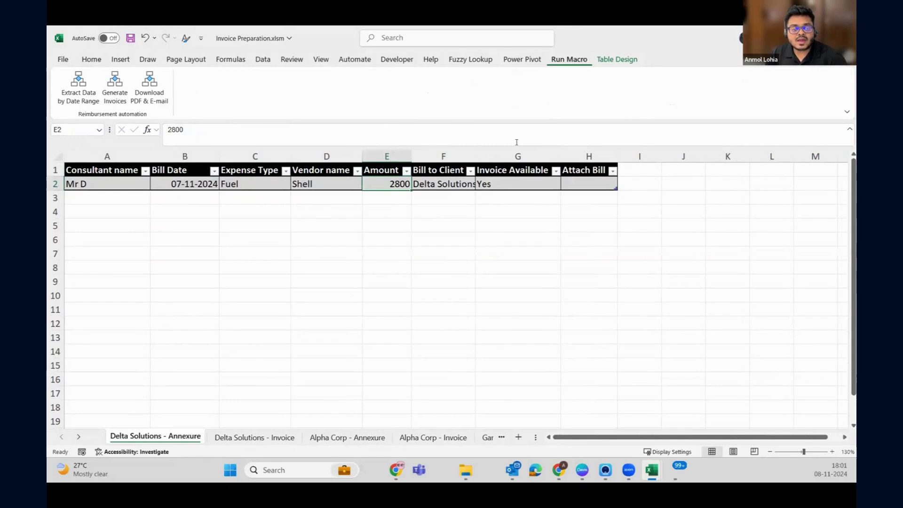
Step: Run the Download PDF & E-mail macro for the completed projects' invoices and dismiss its messages
click(158, 98)
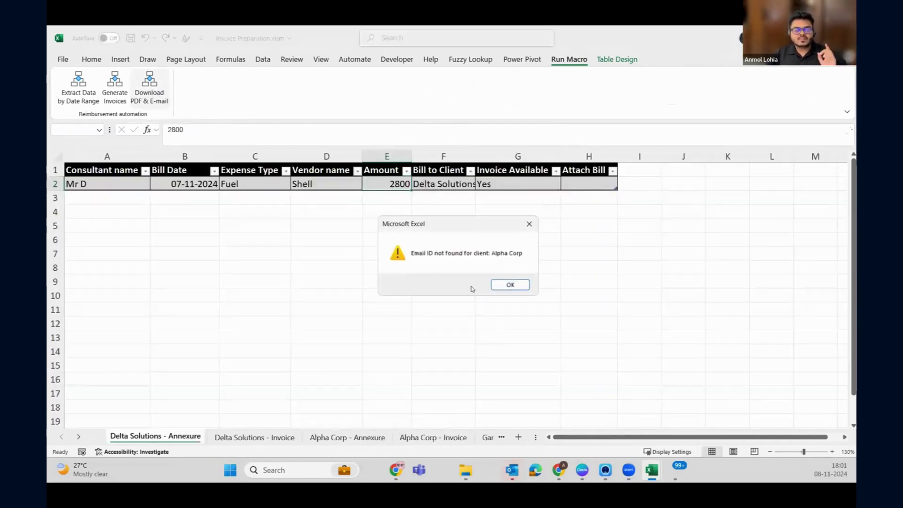
key(Return)
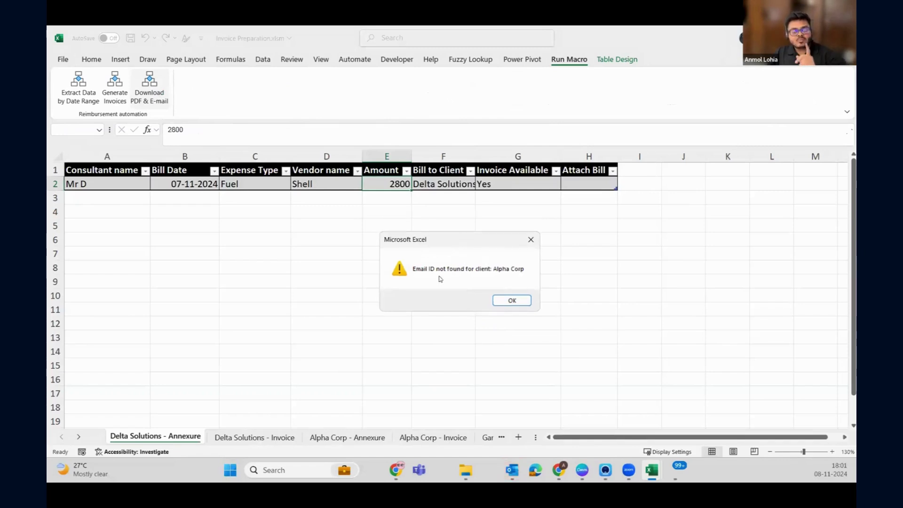
click(523, 304)
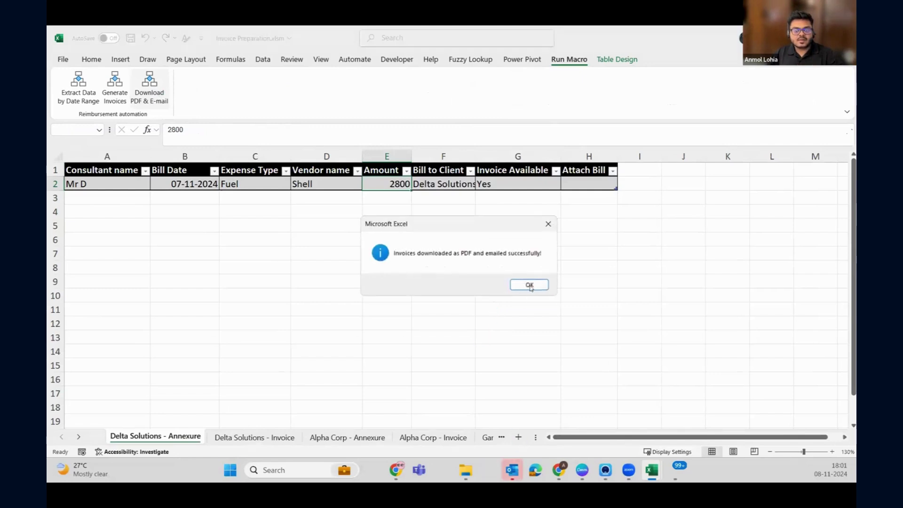
click(530, 283)
Step: Switch to File Explorer and open the Invoices folder inside Hackathon to check the downloaded PDFs
click(465, 471)
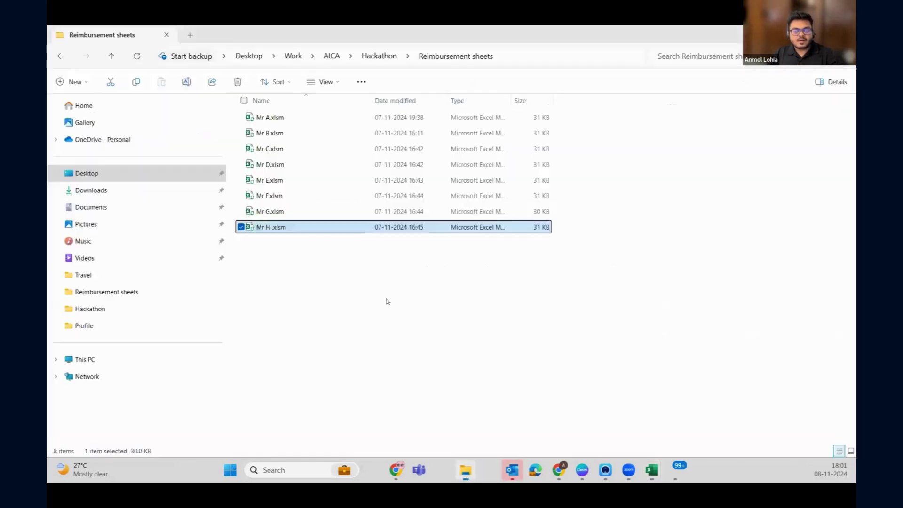
click(366, 280)
key(alt+Up)
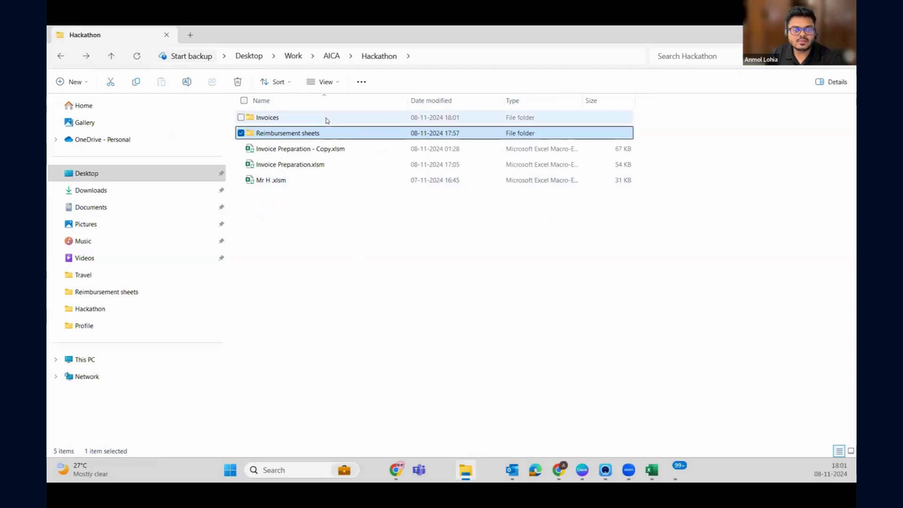
click(327, 120)
double_click(326, 121)
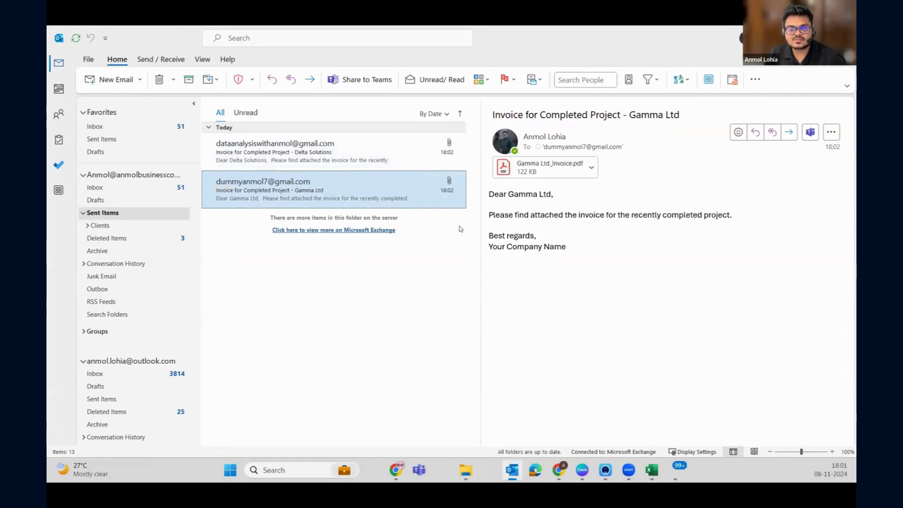
Step: In Outlook's sent items, check the Delta Solutions invoice e-mail and its PDF attachment, and view the Gamma Ltd e-mail
click(378, 142)
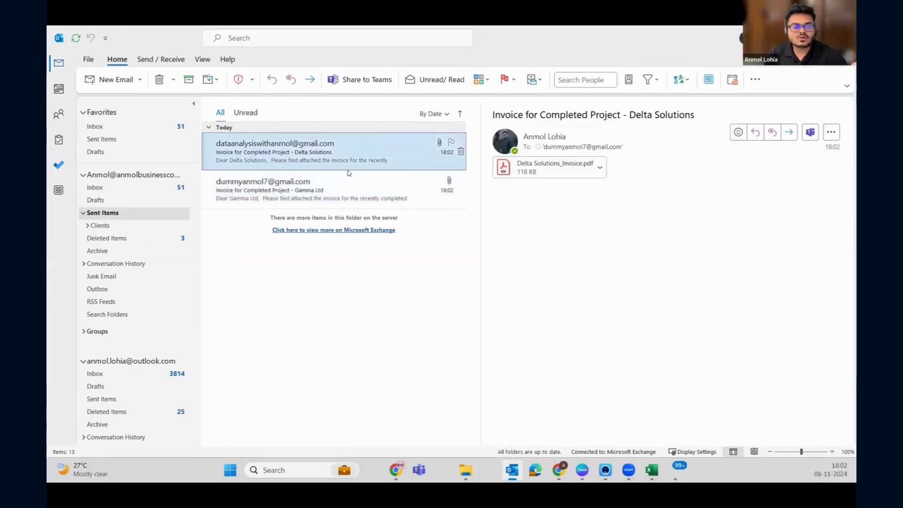
click(576, 164)
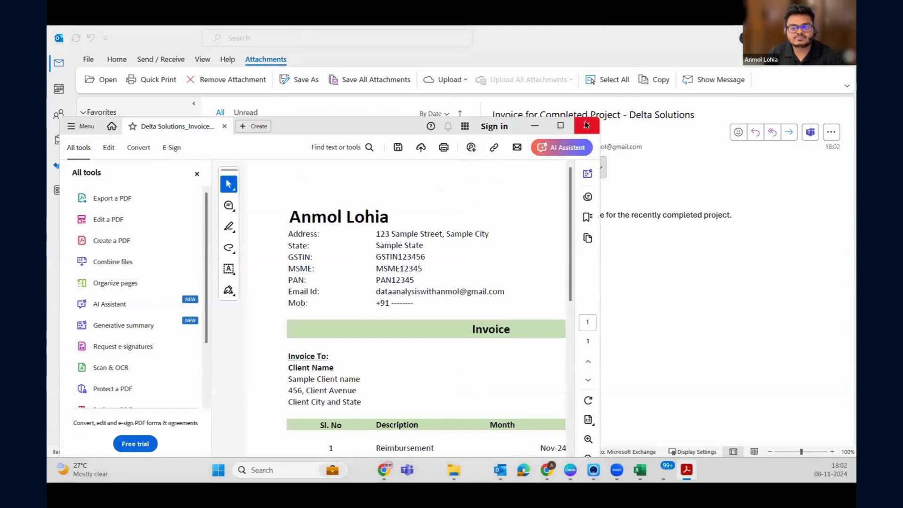
click(586, 126)
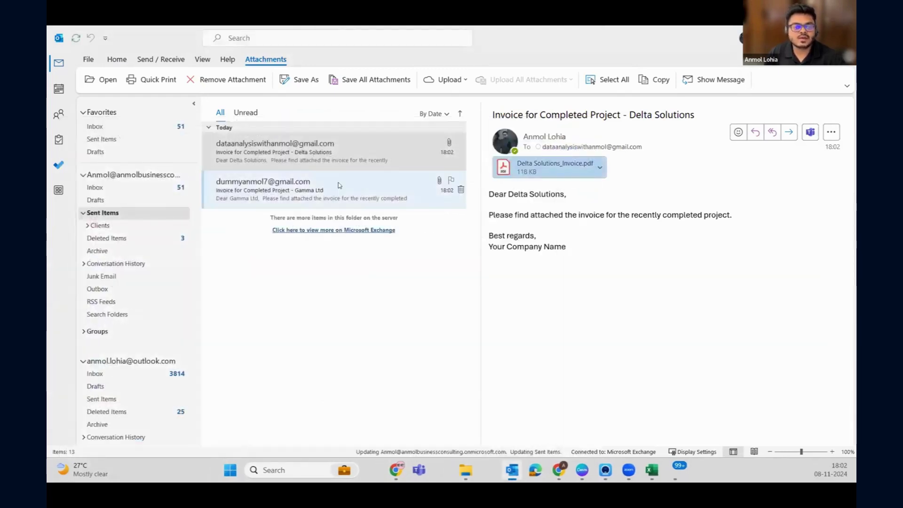
click(282, 190)
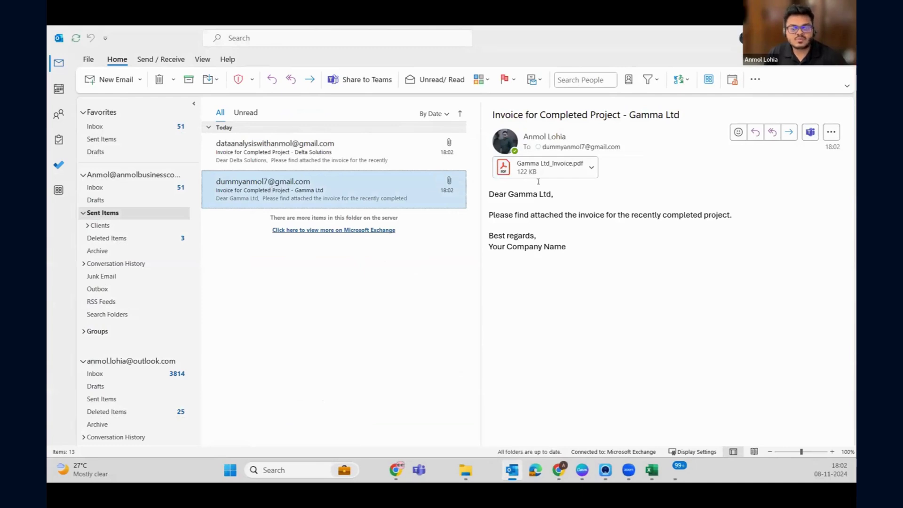
Step: Switch to the client's Gmail inbox in Chrome, refresh it and check which account is signed in
click(399, 465)
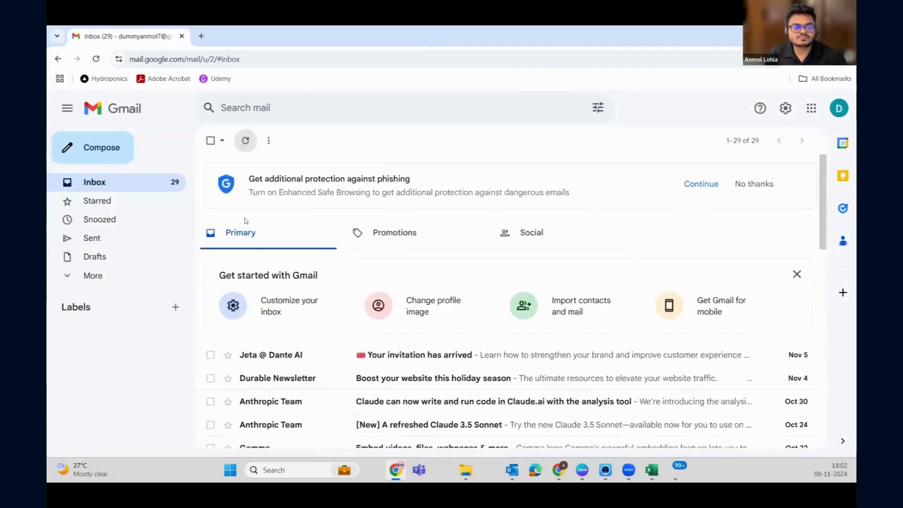
click(246, 141)
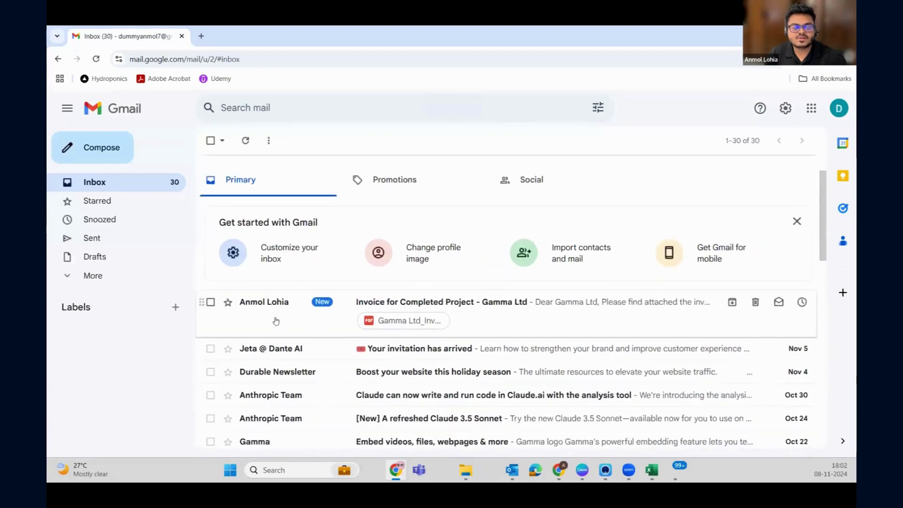
click(839, 108)
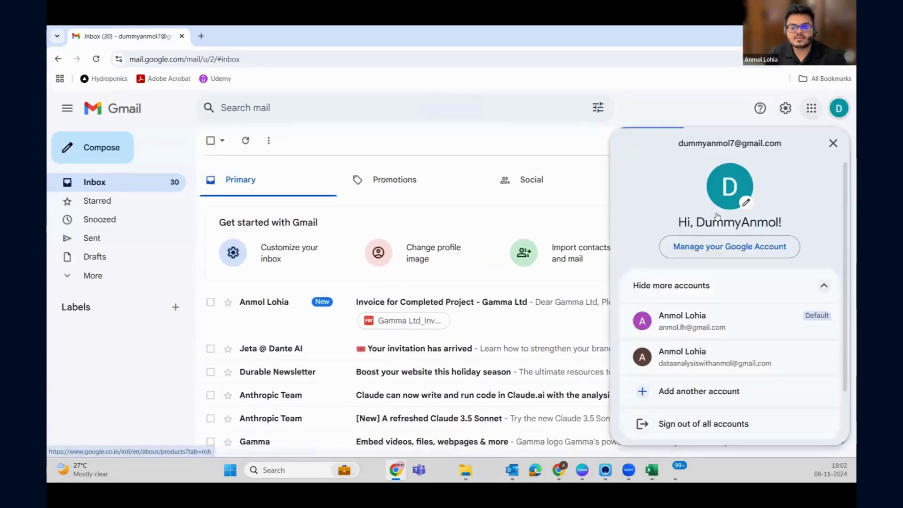
click(654, 96)
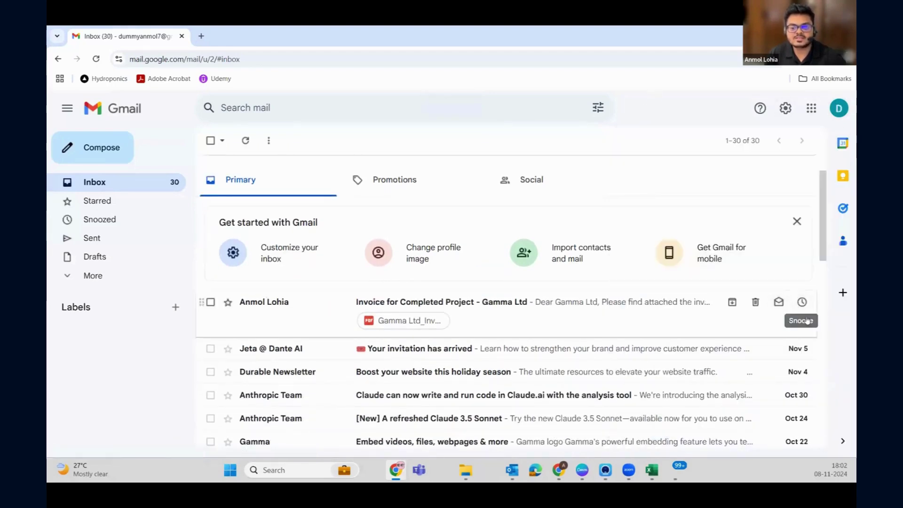
Step: Open the received Gamma Ltd invoice e-mail, preview its attached Gamma Ltd_Invoice.pdf and close the preview
click(335, 305)
click(304, 352)
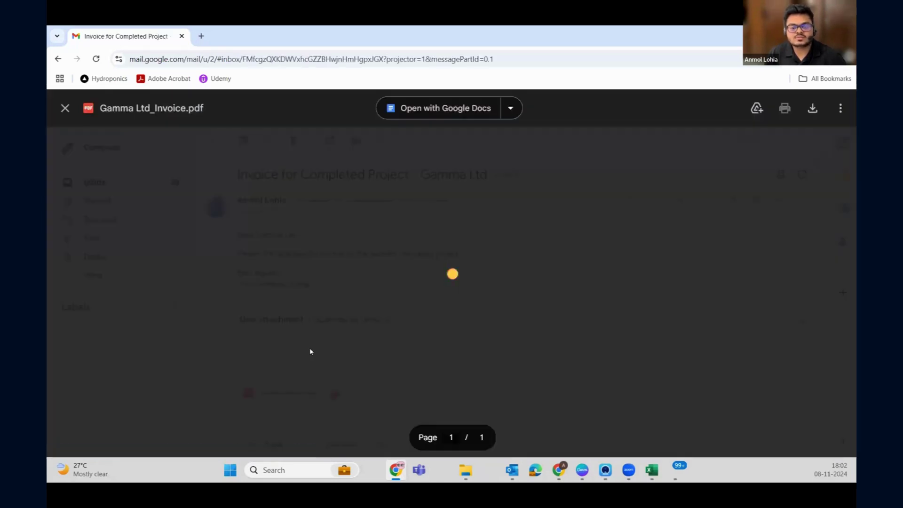
click(65, 110)
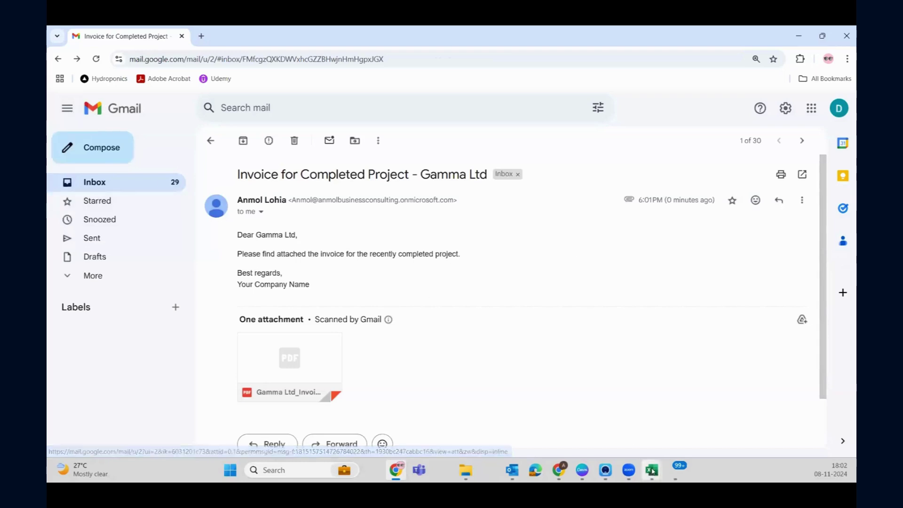
Step: Return to the Invoice Preparation workbook in Excel, open the Visual Basic editor and show Module1 of Mr A.xlsm
mouse_move(651, 471)
click(613, 416)
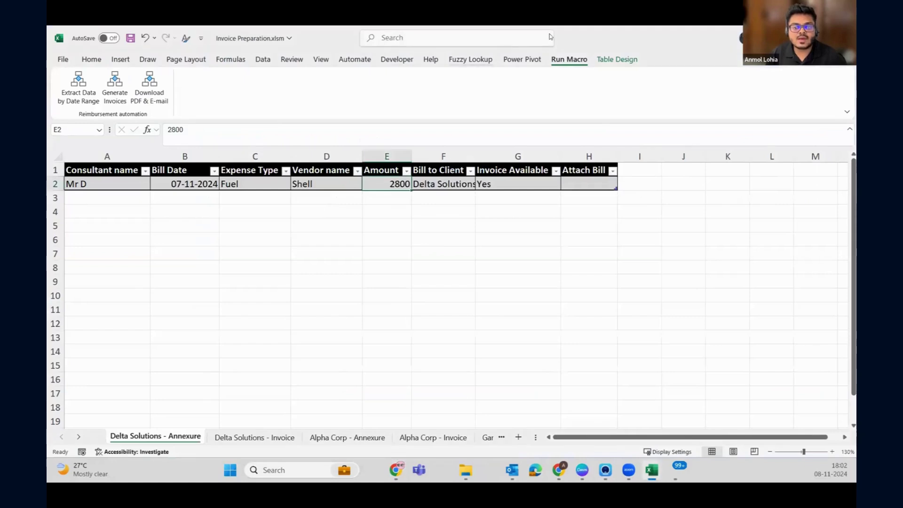
click(395, 60)
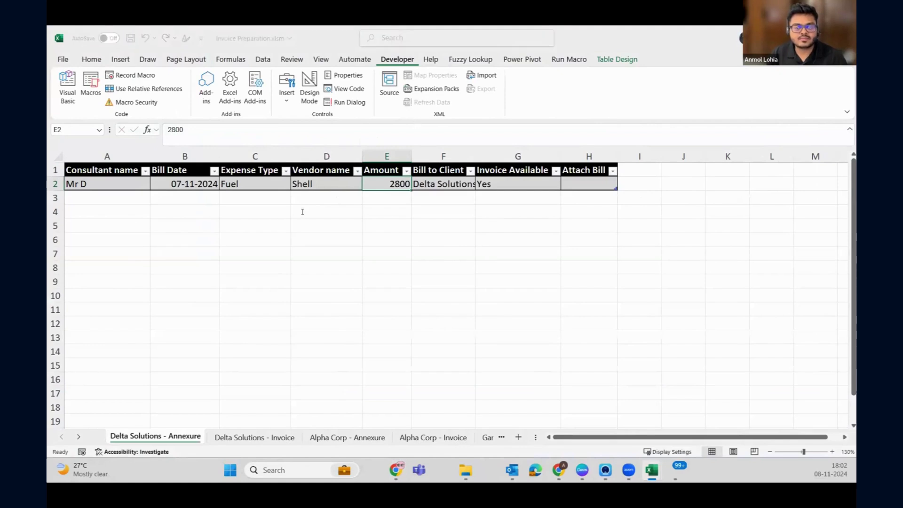
key(alt+F11)
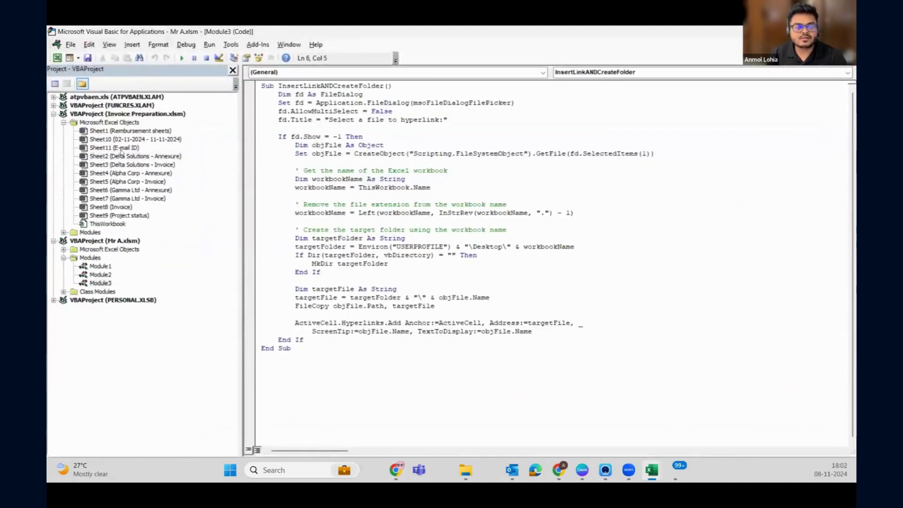
click(97, 266)
double_click(97, 266)
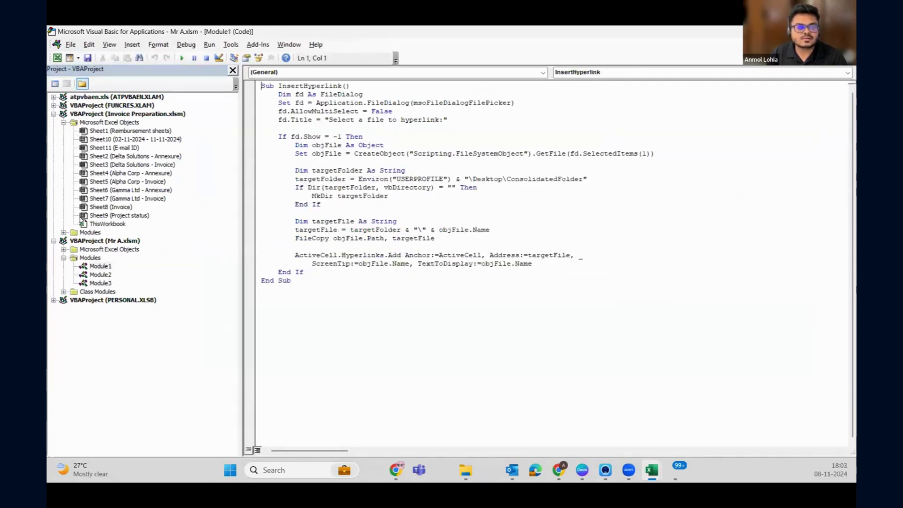
Step: Show the code in Module1 of Invoice Preparation.xlsm and highlight the ExtractDataByDateRange procedure name
click(63, 232)
double_click(102, 240)
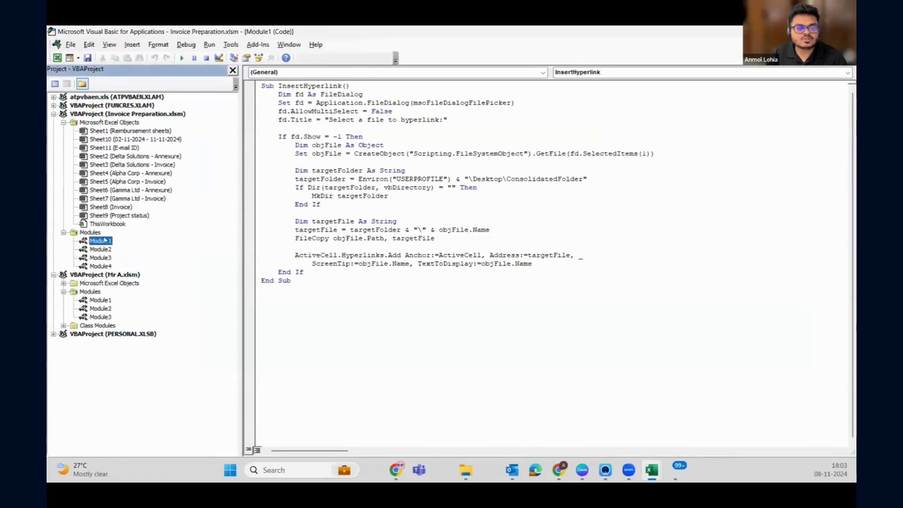
drag(297, 86, 376, 86)
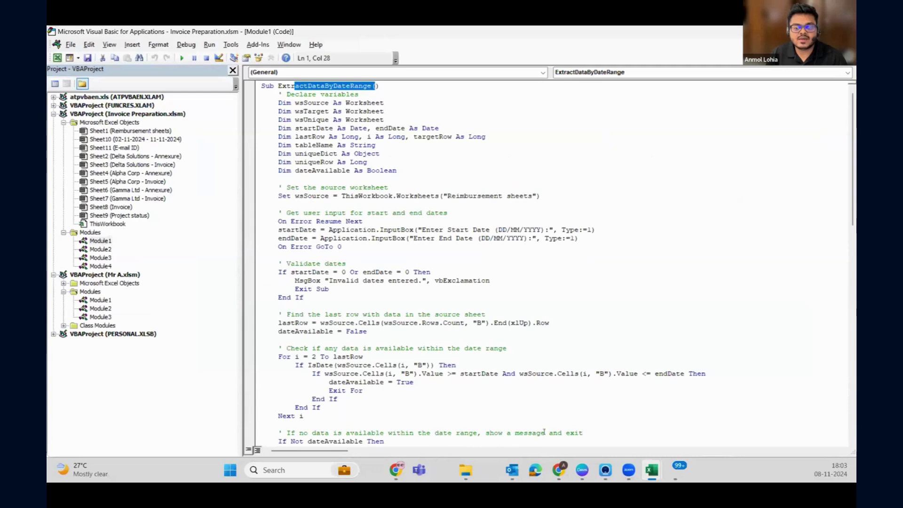
Step: Switch to ChatGPT in Chrome and examine the VBA Code Assistance Request chat's prompts for date-range extraction, project status, invoices and annexures
click(559, 470)
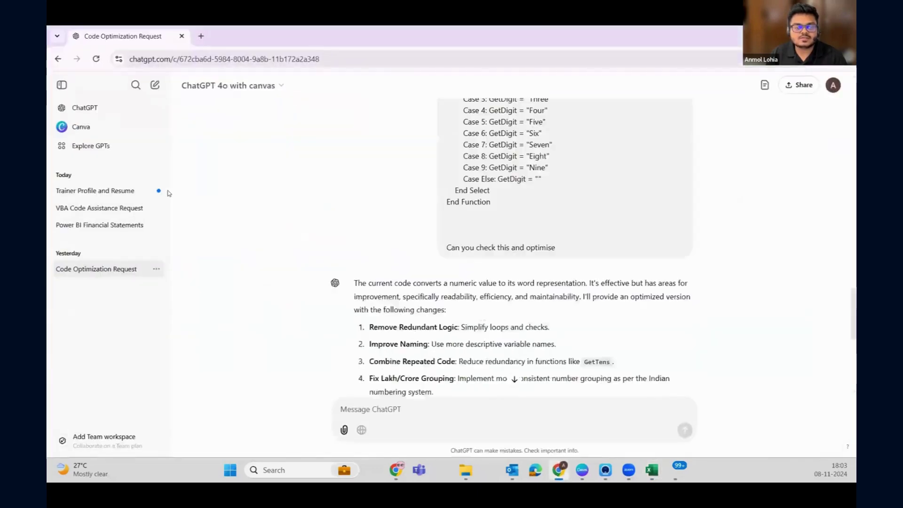
click(120, 208)
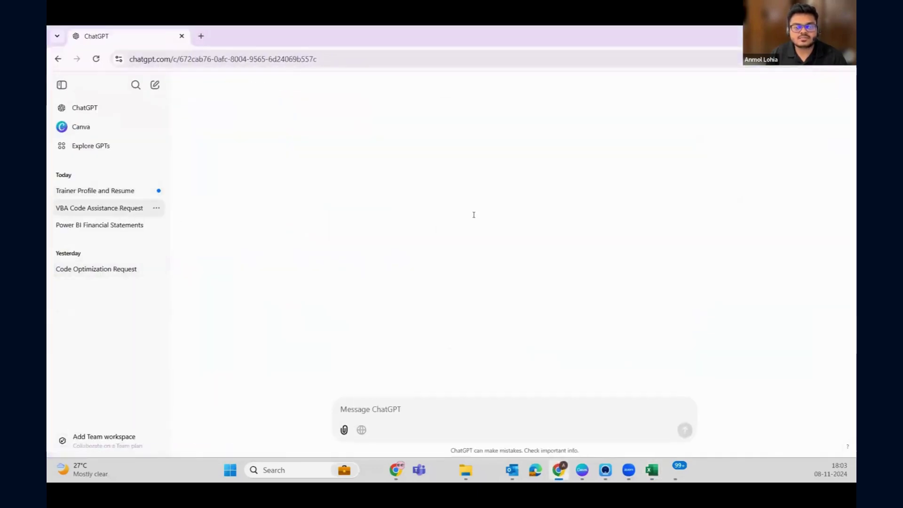
scroll(483, 215, up, 15)
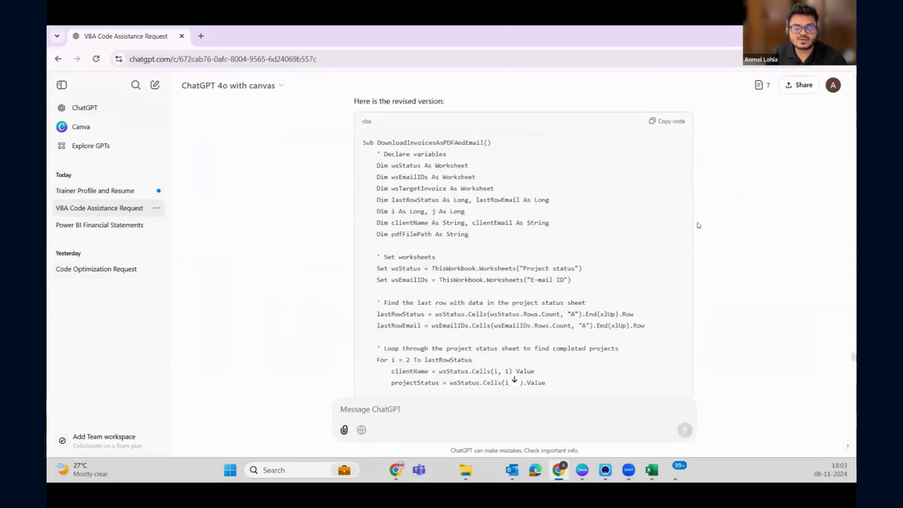
scroll(240, 235, up, 20)
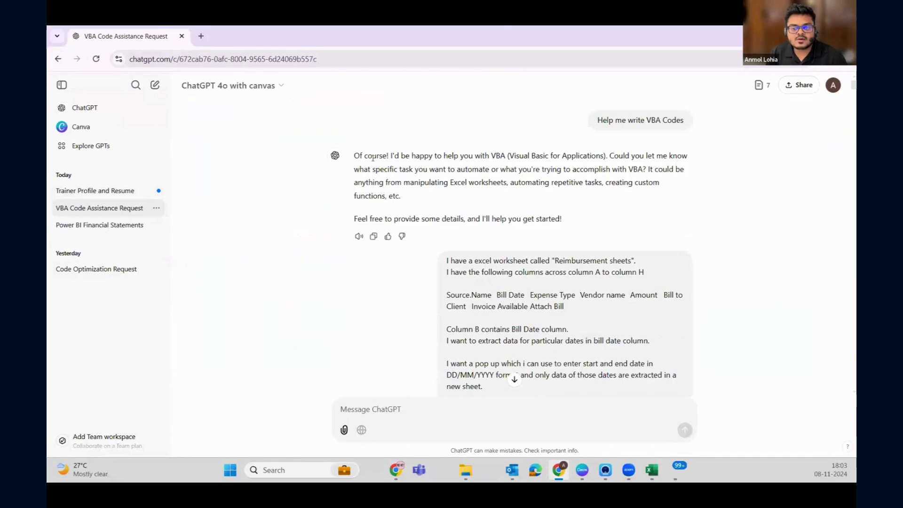
scroll(508, 180, down, 3)
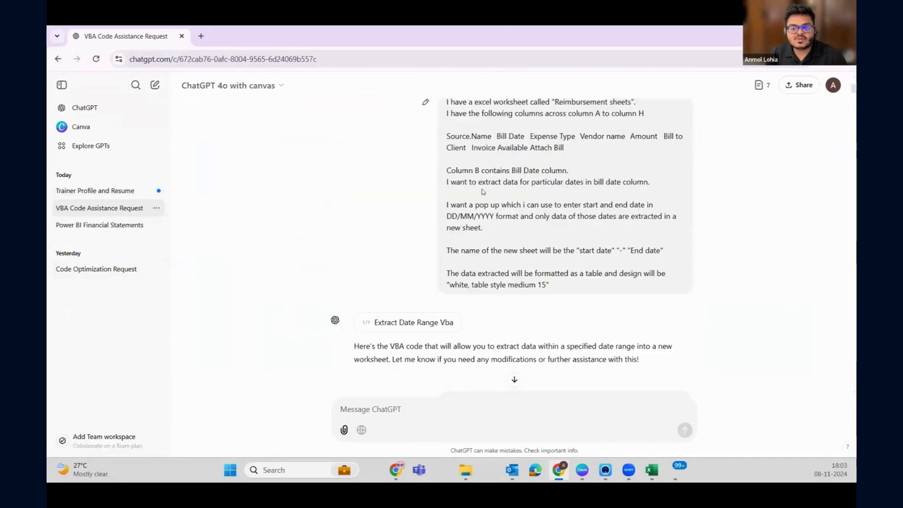
scroll(474, 190, up, 3)
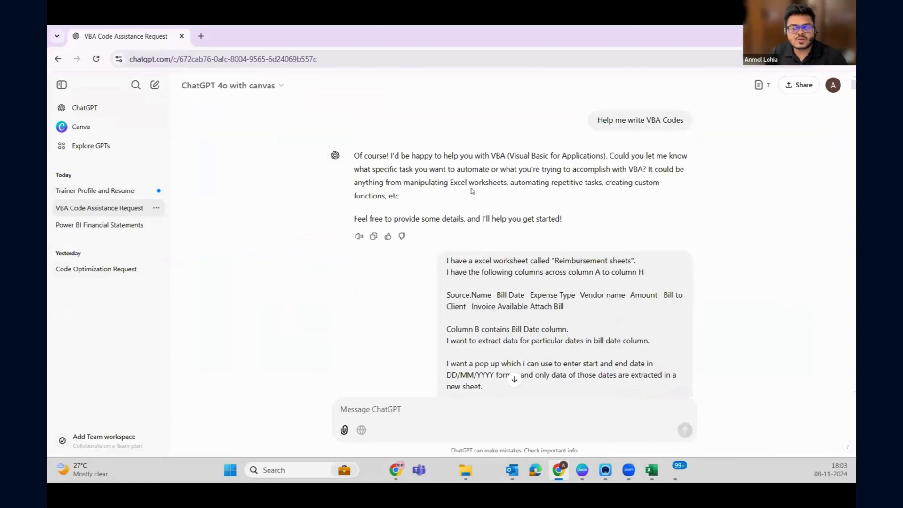
scroll(478, 213, down, 5)
scroll(477, 213, down, 4)
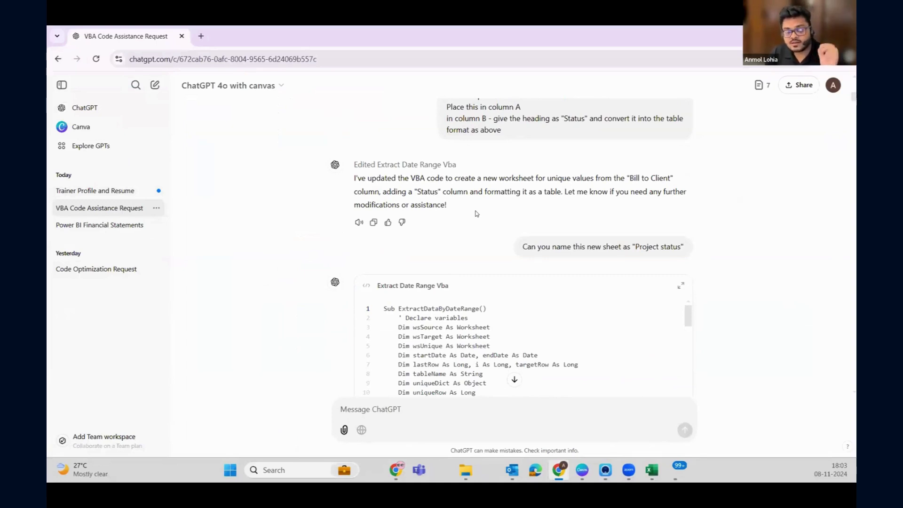
scroll(492, 249, down, 15)
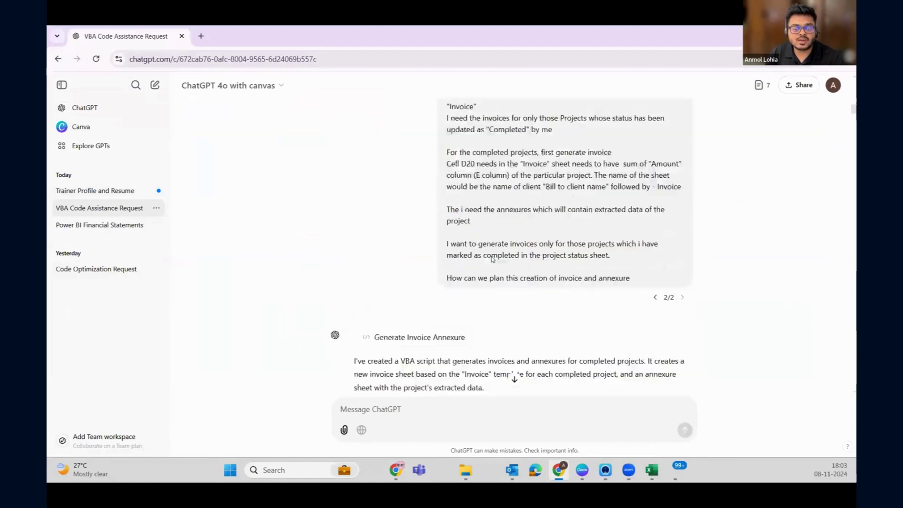
scroll(494, 262, down, 15)
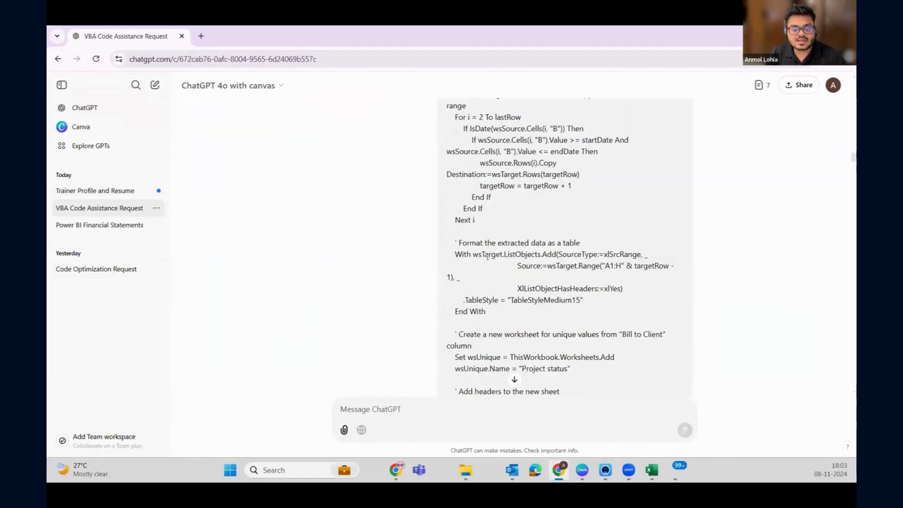
Step: Switch back to the Visual Basic editor and show the GenerateInvoicesAndAnnexures code in Module2 of Invoice Preparation.xlsm
key(alt+Tab)
double_click(102, 249)
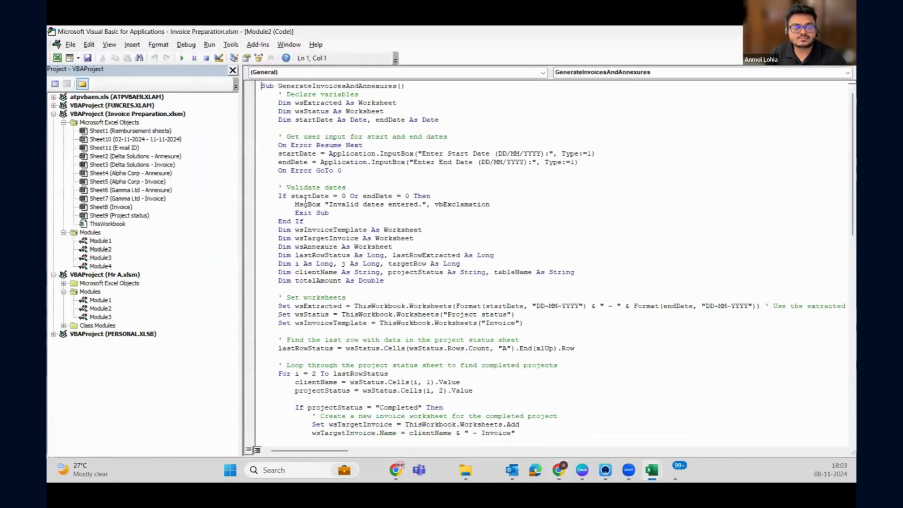
Step: Return to the ChatGPT conversation and examine the follow-up prompts and code corrections for invoice page layout and PDF download
key(alt+Tab)
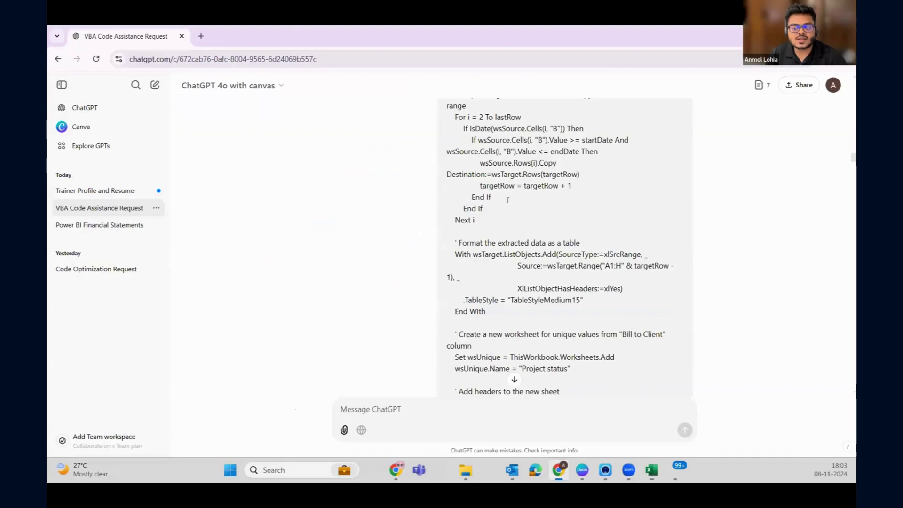
scroll(508, 197, down, 3)
scroll(508, 198, up, 15)
scroll(508, 198, down, 5)
scroll(508, 197, down, 10)
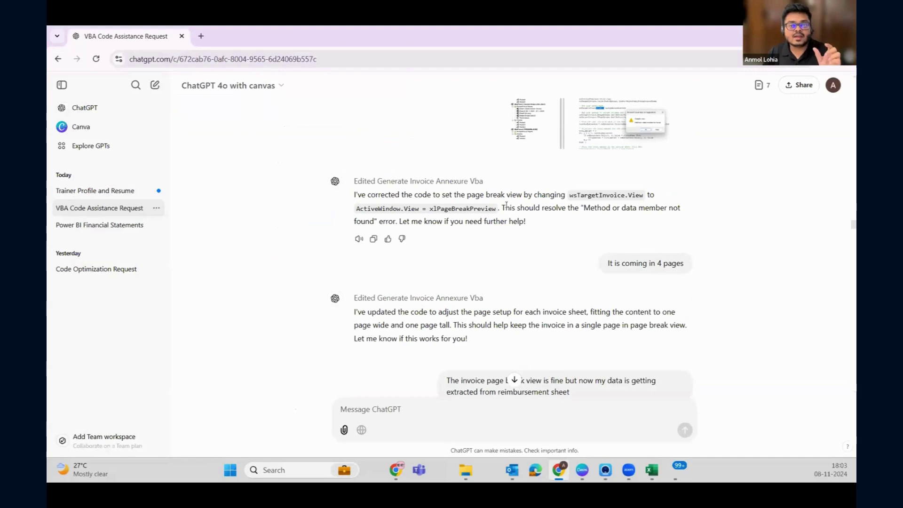
scroll(507, 214, down, 15)
scroll(507, 223, down, 15)
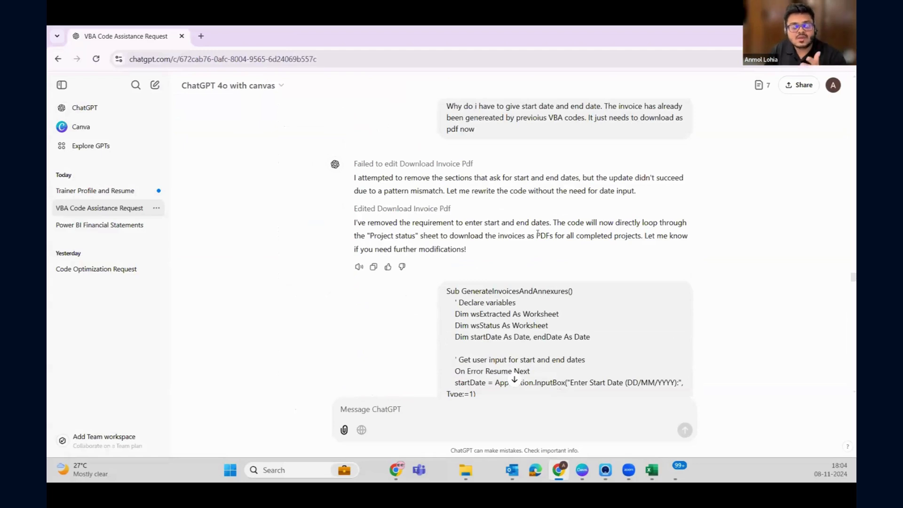
Step: Look through the rest of the pasted invoice code, then open the Code Optimization Request chat
scroll(539, 237, down, 15)
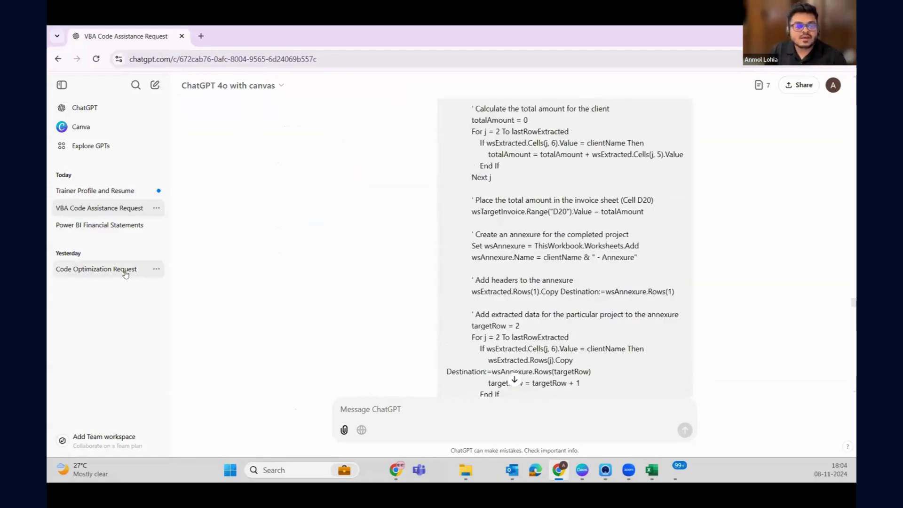
click(126, 275)
Step: Switch to Invoice Preparation.xlsm in Excel and unhide the Invoice template sheet
mouse_move(651, 470)
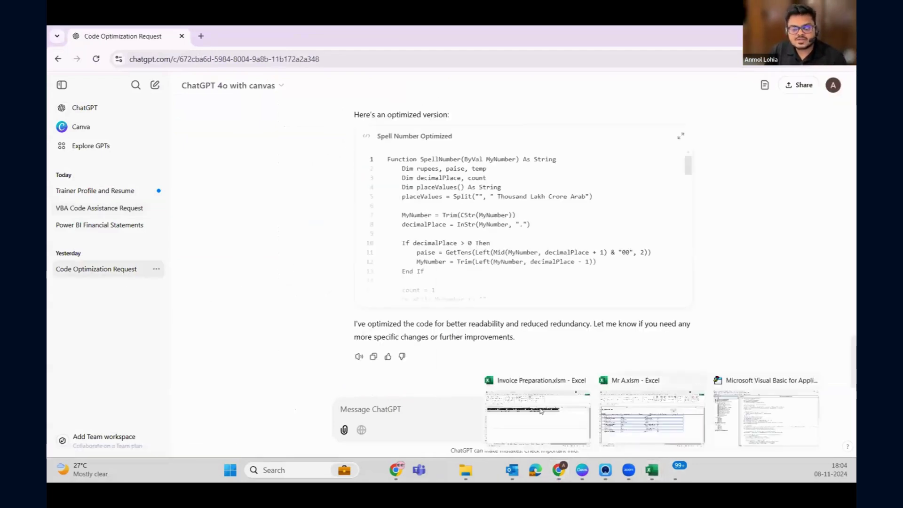
click(541, 410)
right_click(276, 440)
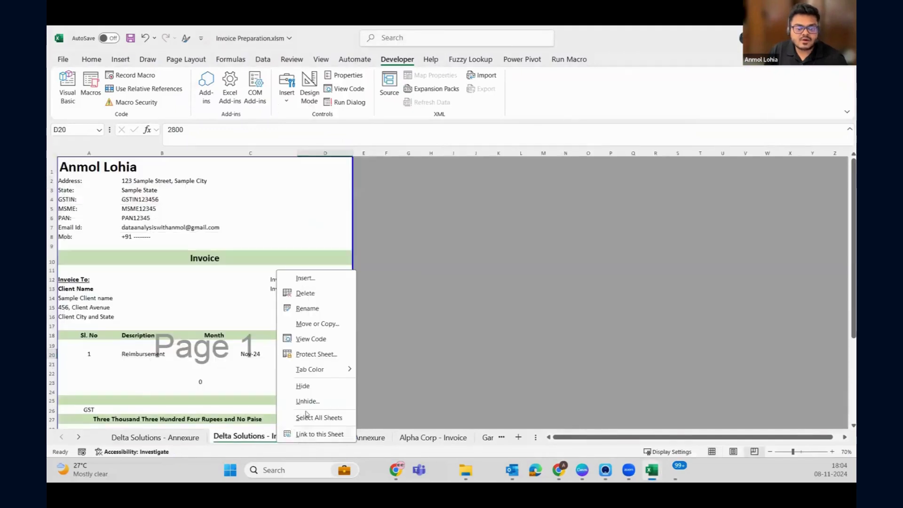
click(308, 400)
click(334, 384)
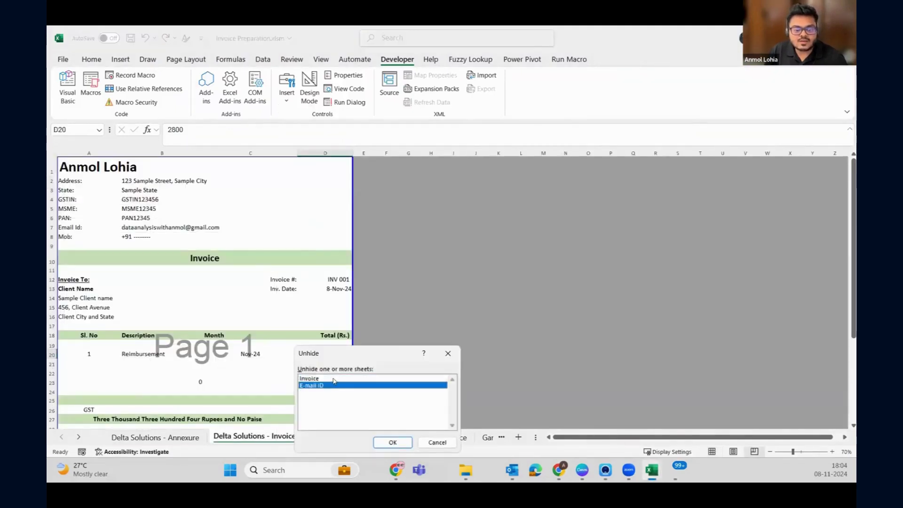
click(329, 378)
key(Return)
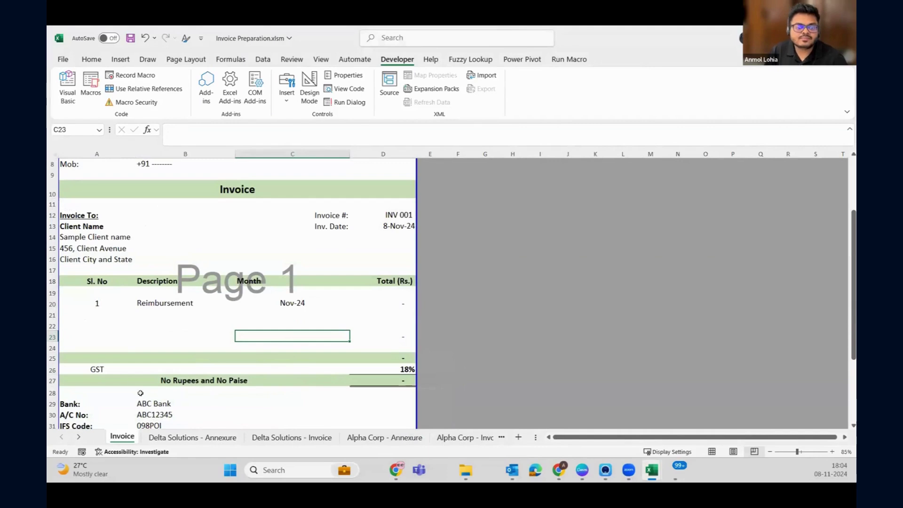
Step: Inspect the amount-in-words formula in cell A27 of the Invoice sheet without changing it
click(124, 382)
double_click(128, 384)
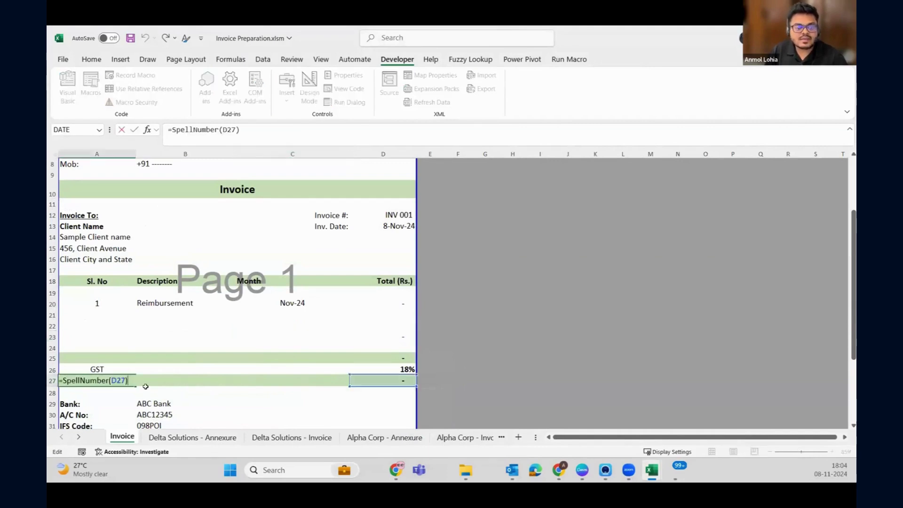
key(Escape)
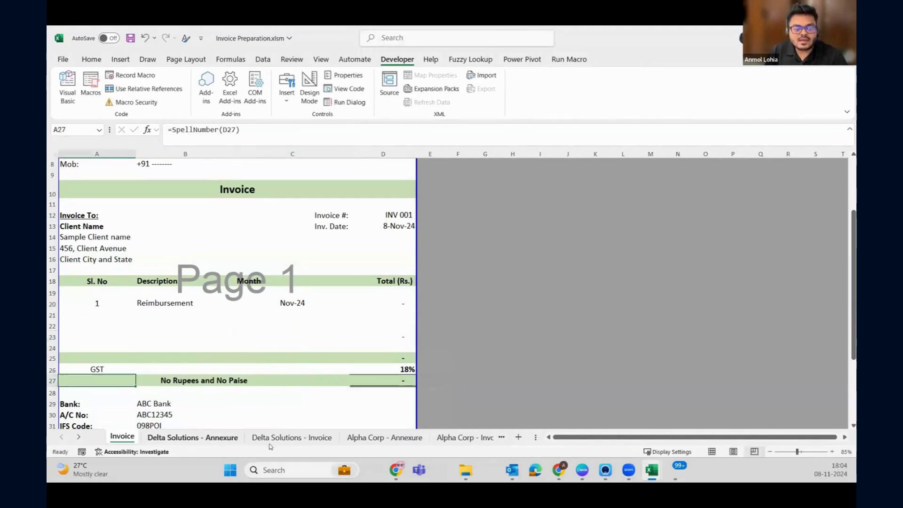
Step: On the Delta Solutions - Invoice sheet, inspect the total in D27 and the SpellNumber formula in A27 that writes it in words
click(289, 436)
scroll(111, 380, down, 3)
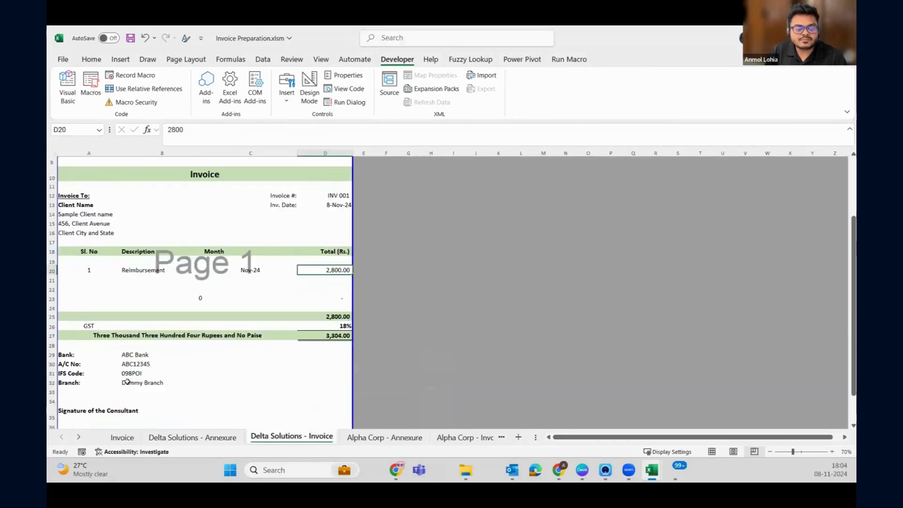
scroll(433, 355, up, 2)
click(437, 351)
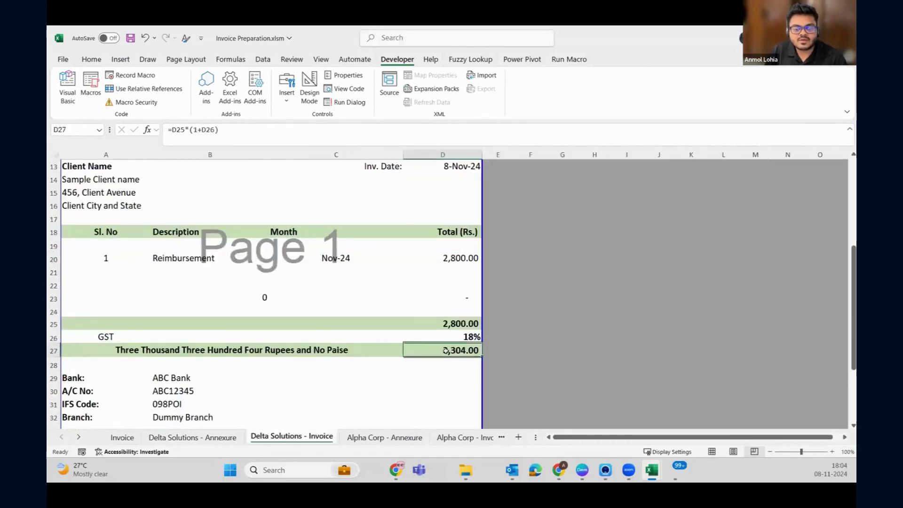
click(112, 354)
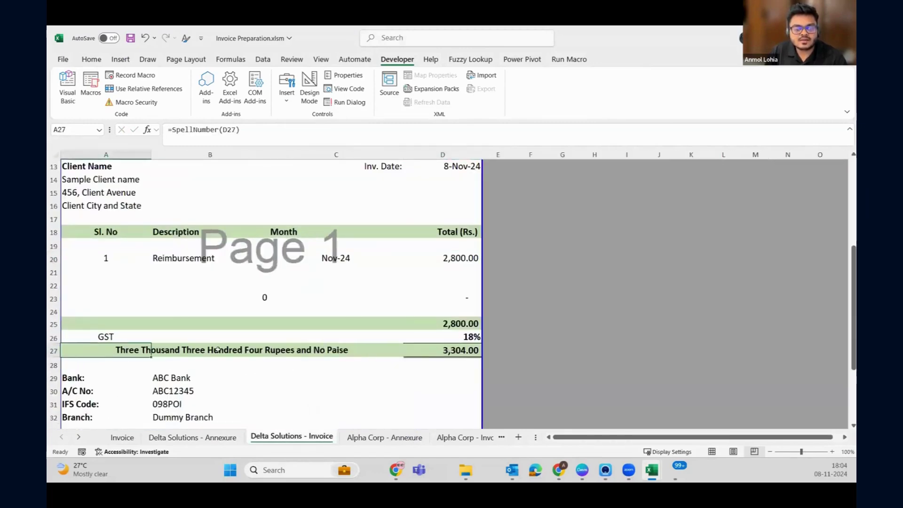
double_click(192, 350)
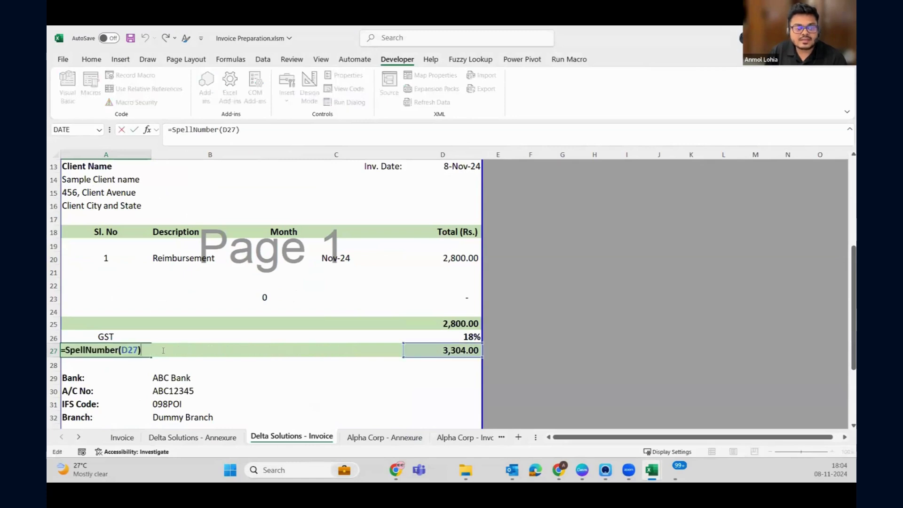
key(Escape)
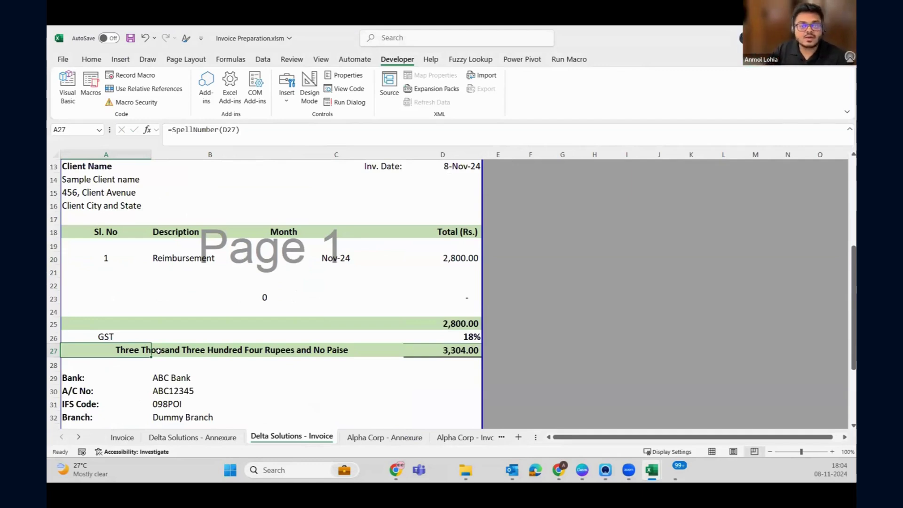
double_click(159, 350)
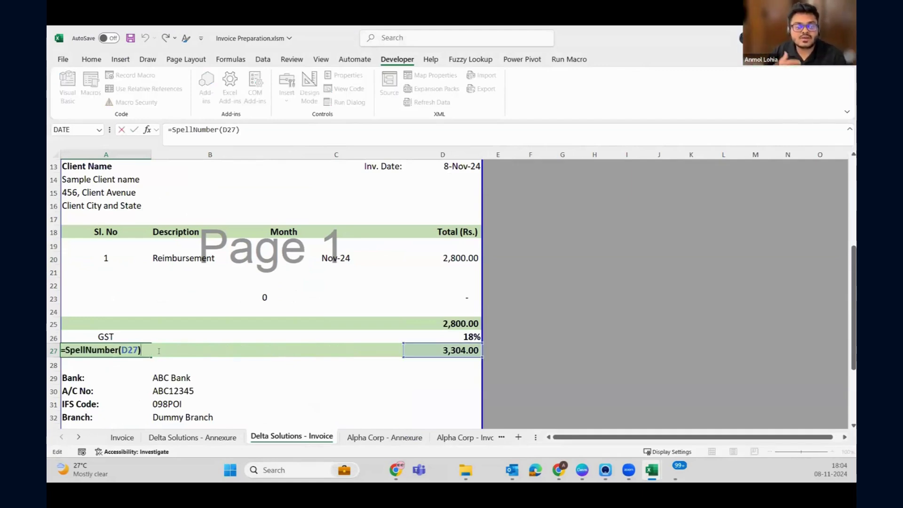
key(Escape)
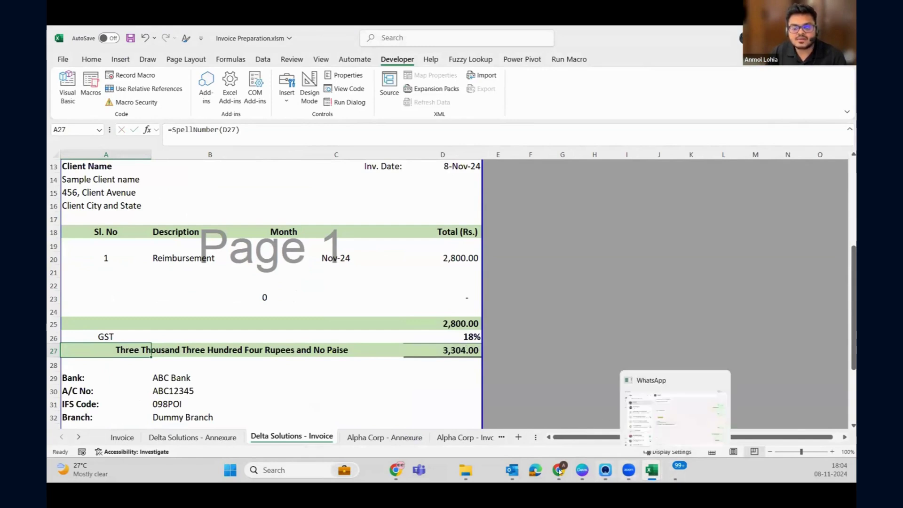
Step: Switch back to ChatGPT in Chrome and examine the pasted number-to-words code, the optimisation request and the optimized SpellNumber function
click(558, 470)
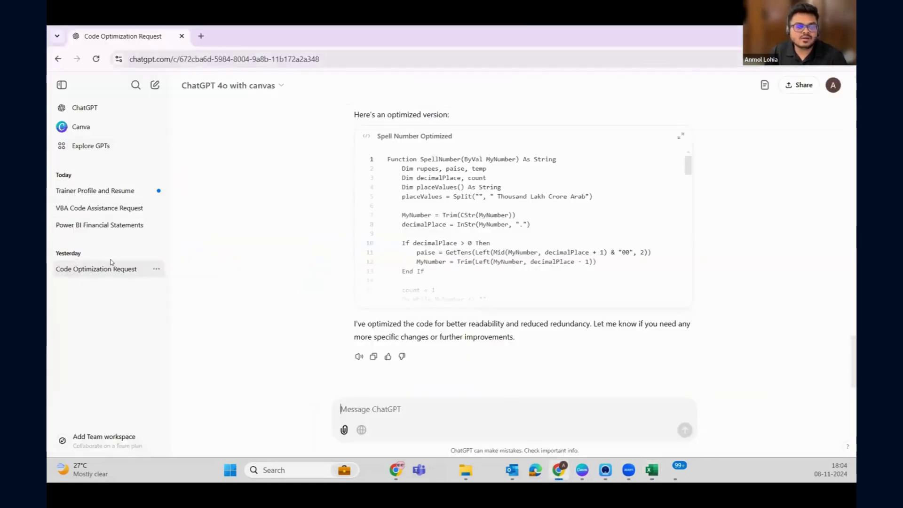
scroll(400, 248, up, 10)
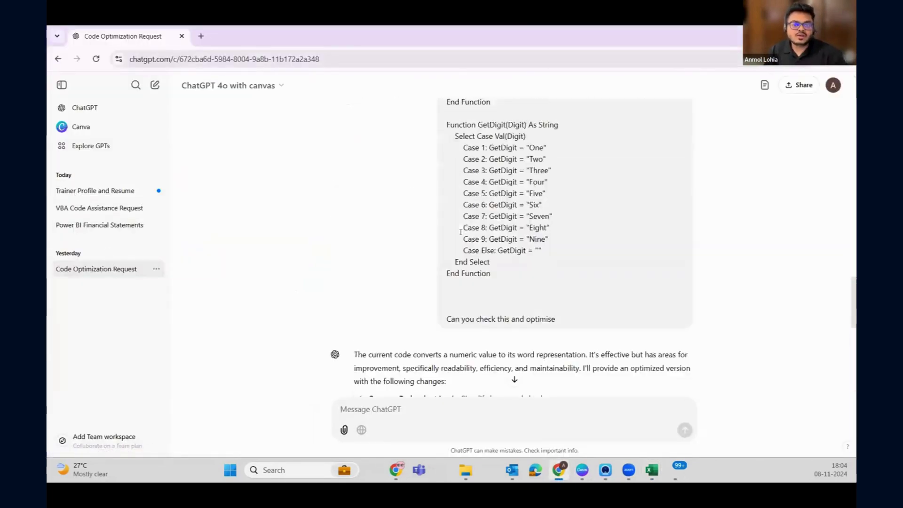
scroll(461, 233, up, 3)
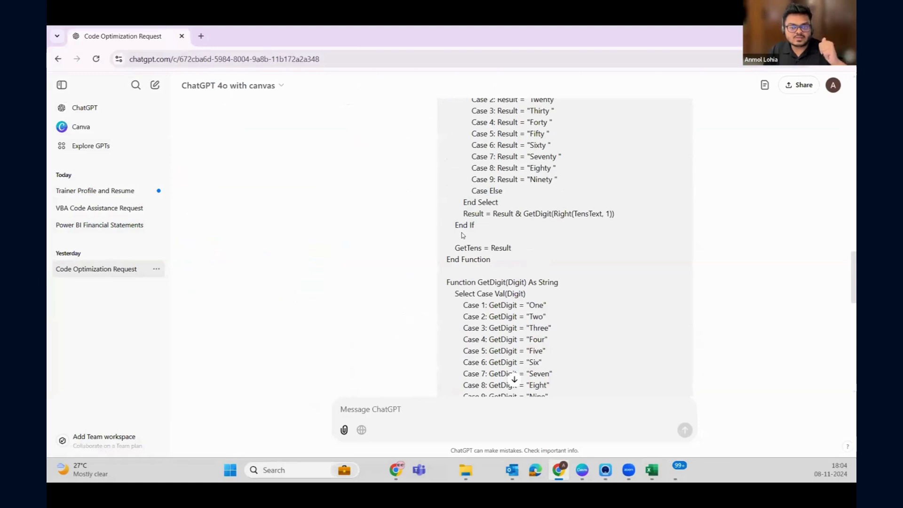
scroll(463, 235, down, 9)
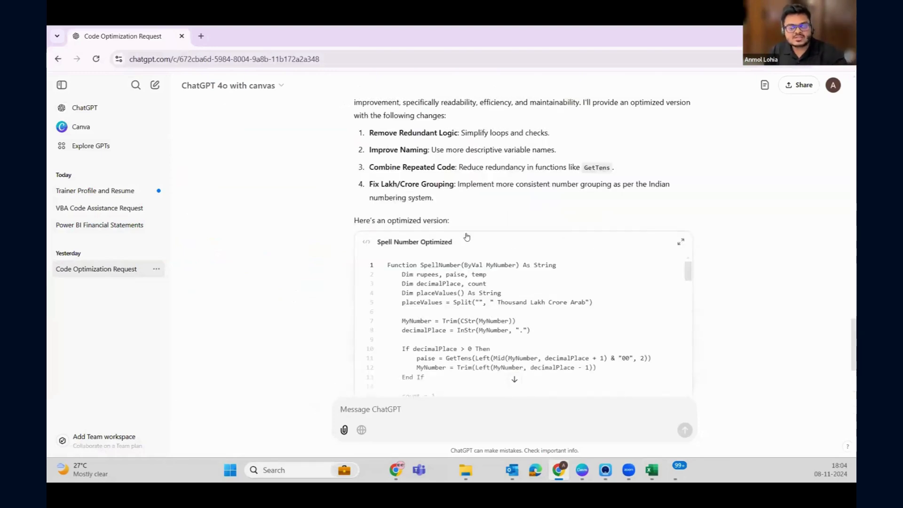
scroll(466, 237, down, 2)
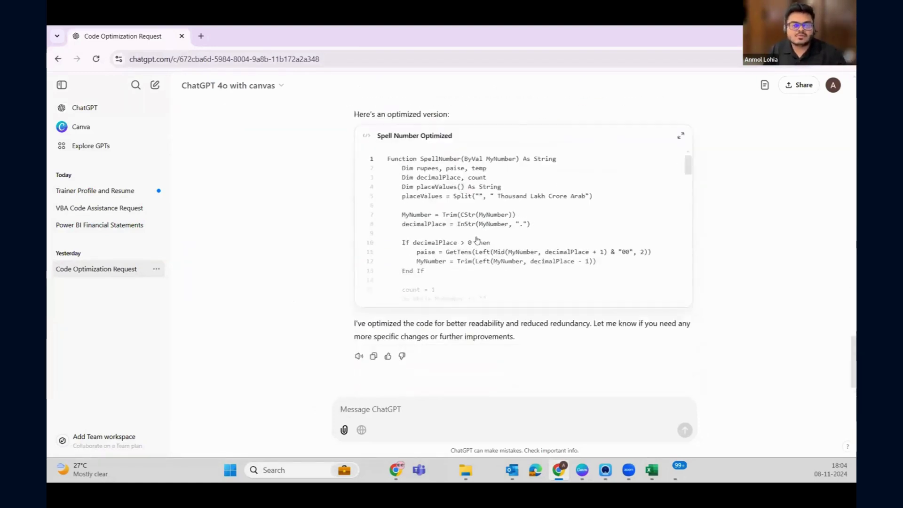